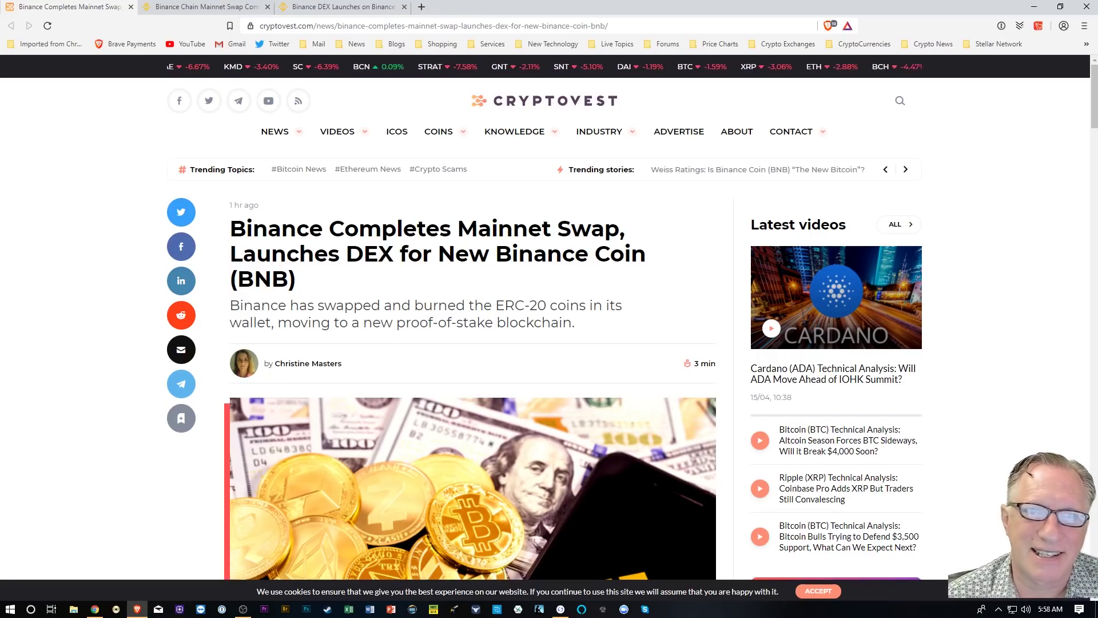
Scroll down through the Cryptovest article on Binance's mainnet swap and DEX launch
scroll(386, 402, "down", 1)
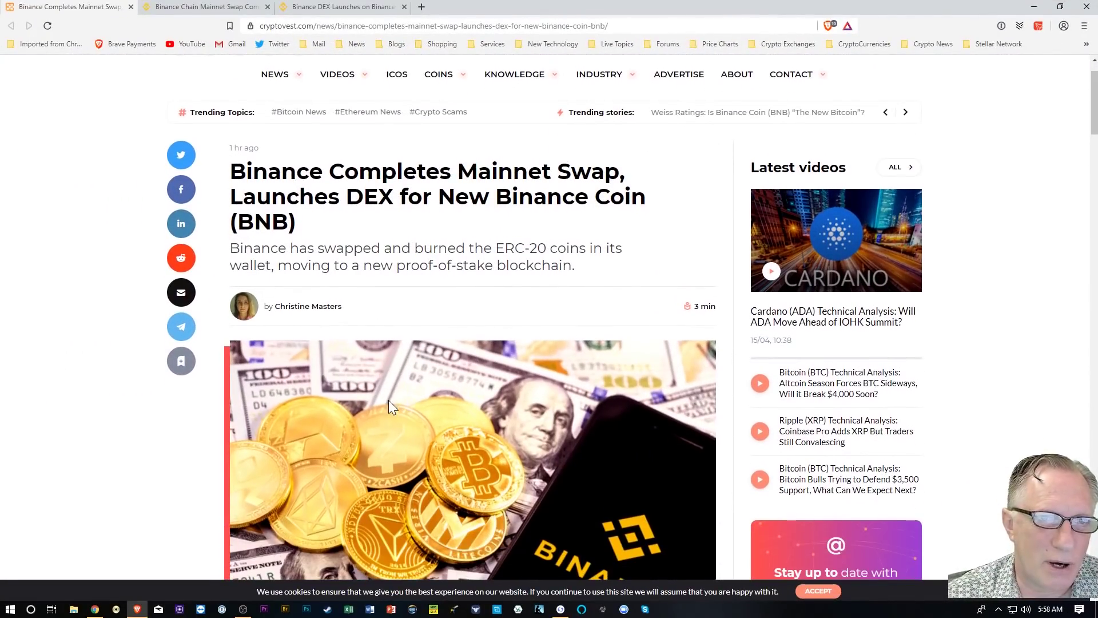
scroll(382, 426, "down", 5)
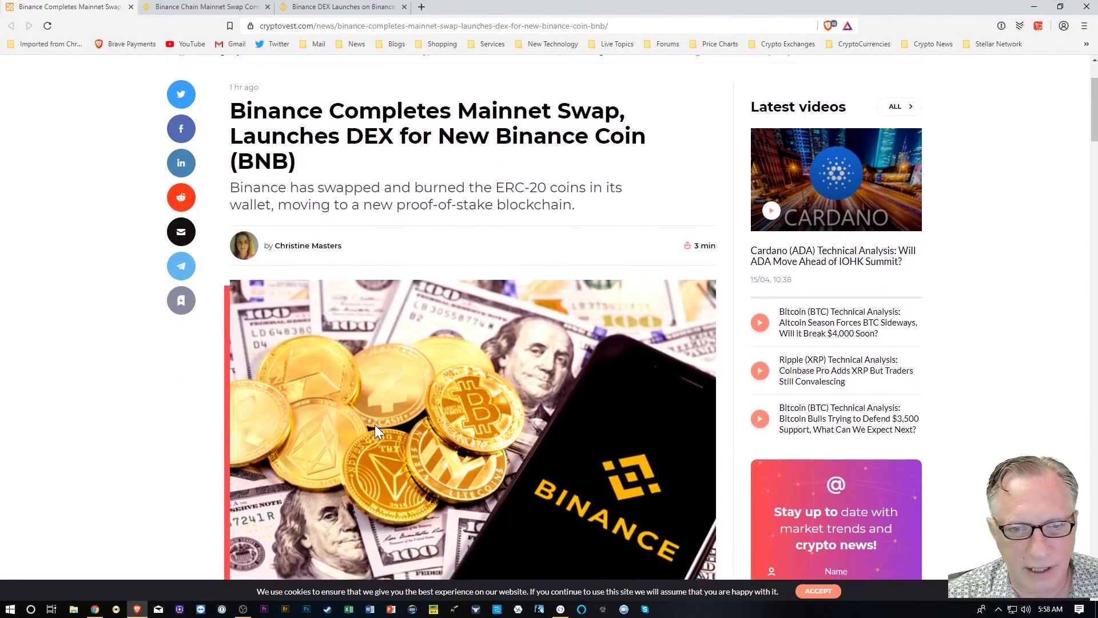
scroll(248, 449, "down", 2)
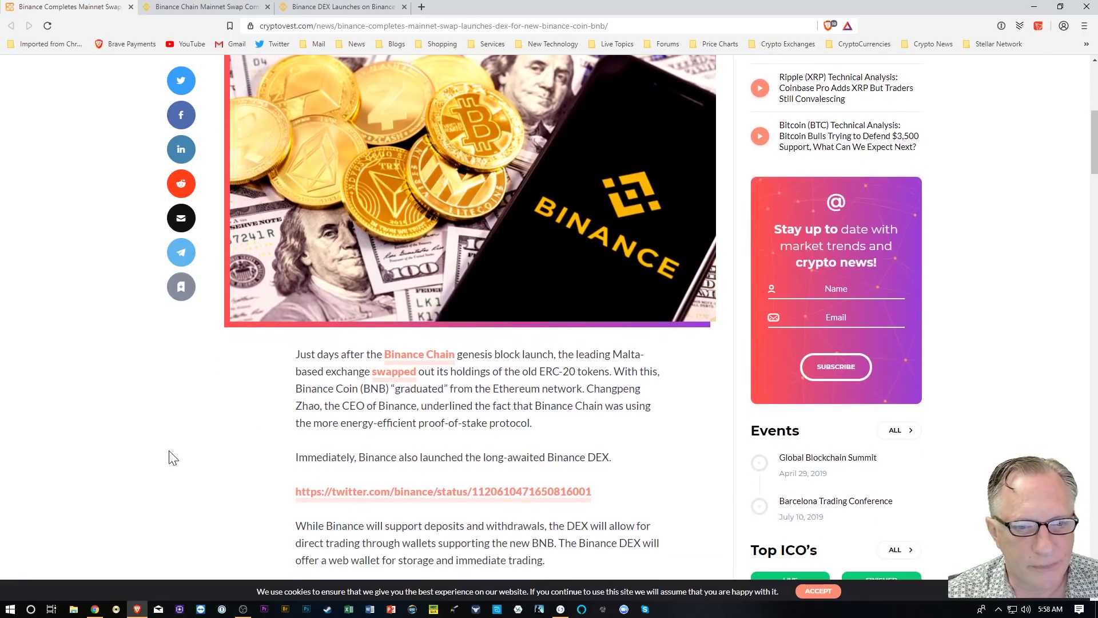
scroll(171, 456, "down", 1)
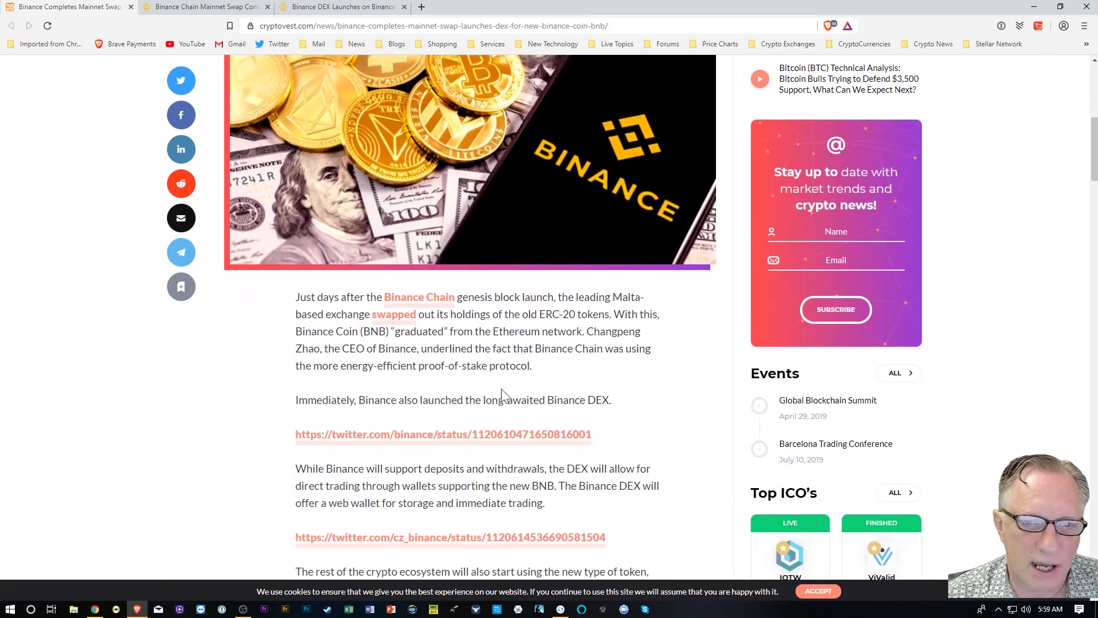
scroll(567, 426, "down", 1)
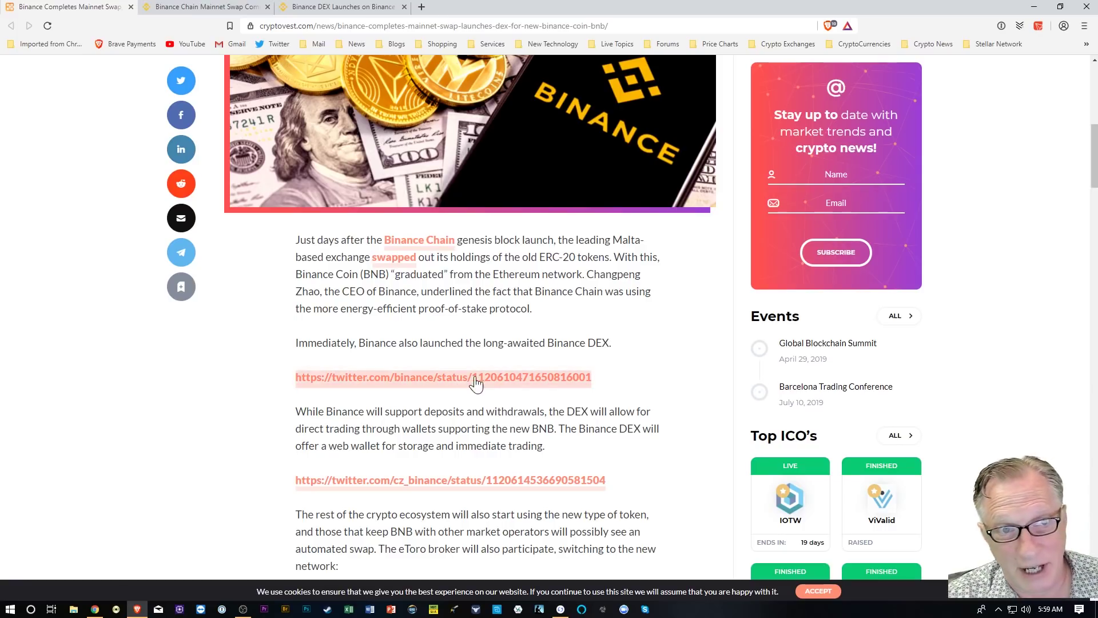
Switch to the Binance Chain mainnet announcement and open its Web Wallet link in a new tab
left_click(209, 7)
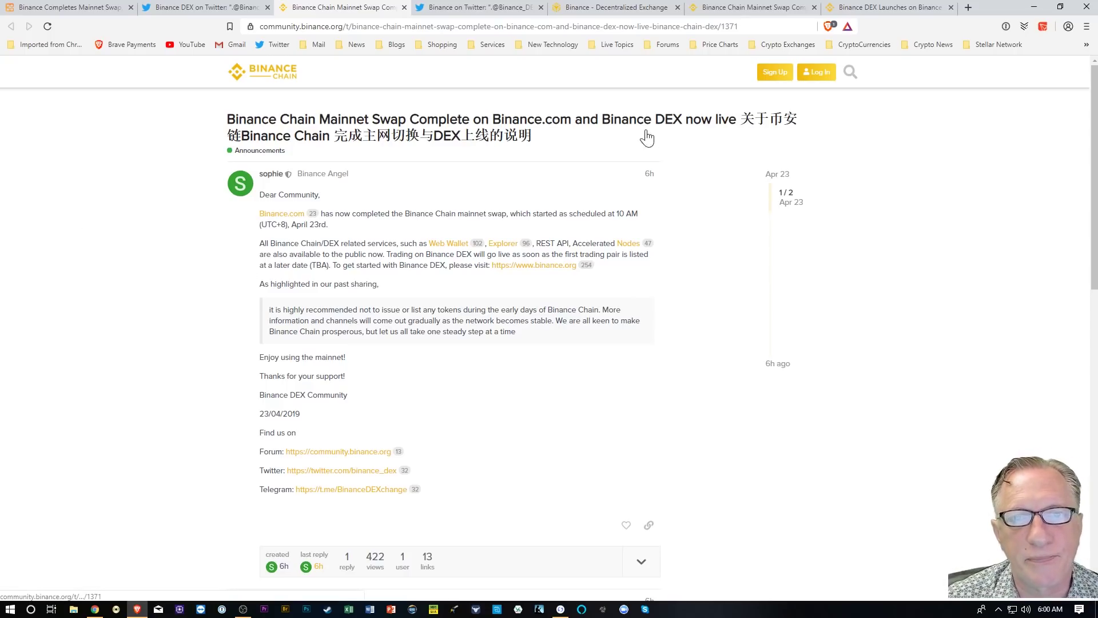
right_click(448, 250)
left_click(474, 254)
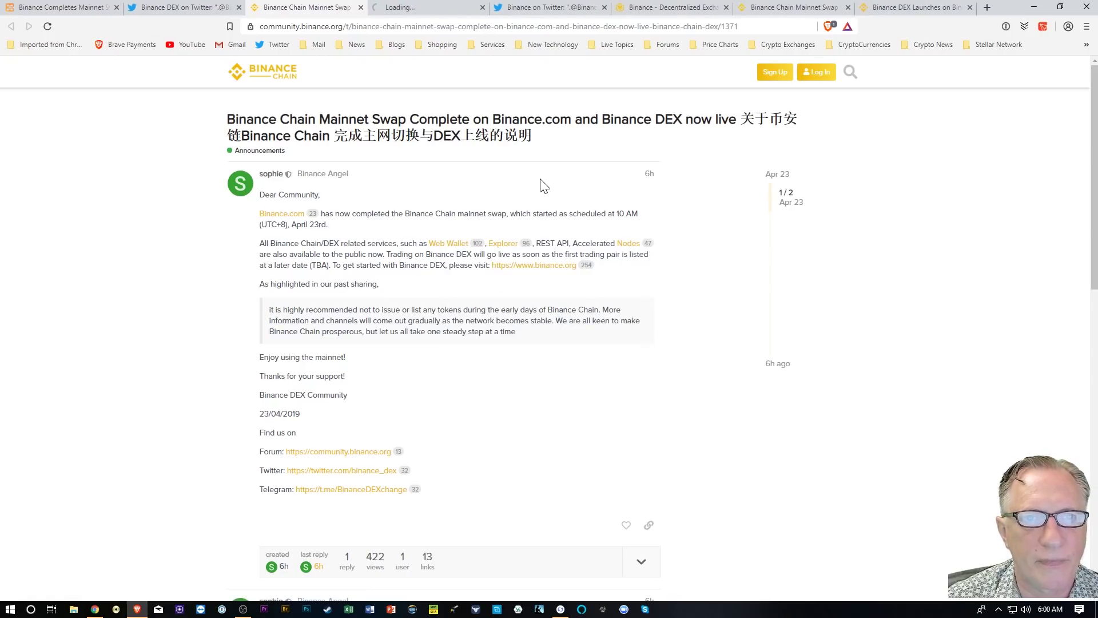
Switch to the Binance DEX tab and close the leftover tabs, including Binance on Twitter
left_click(420, 8)
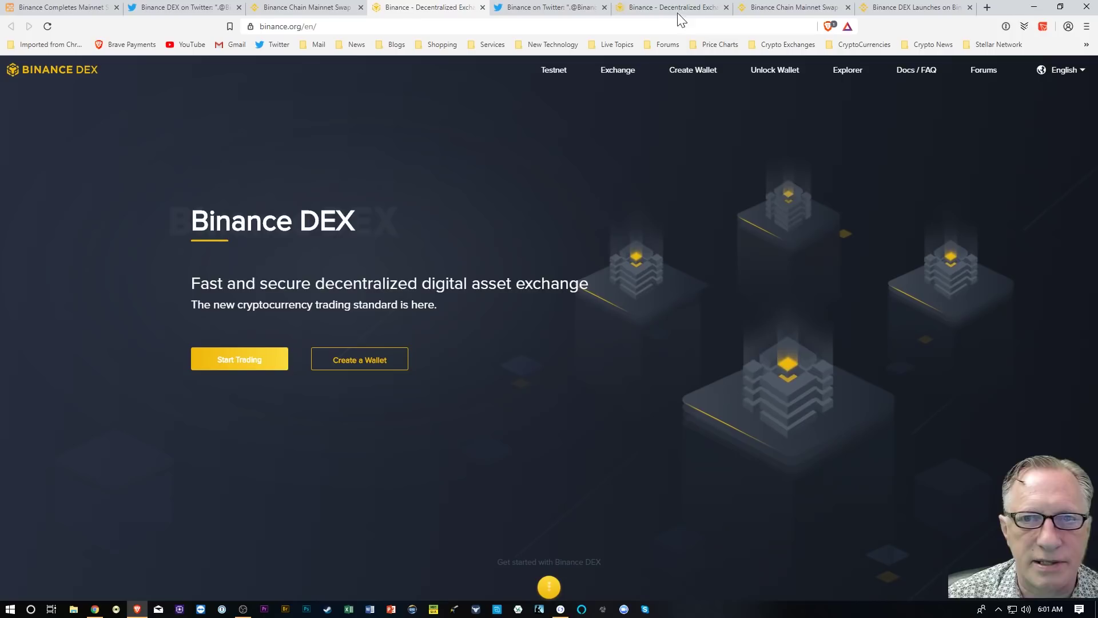
left_click(604, 7)
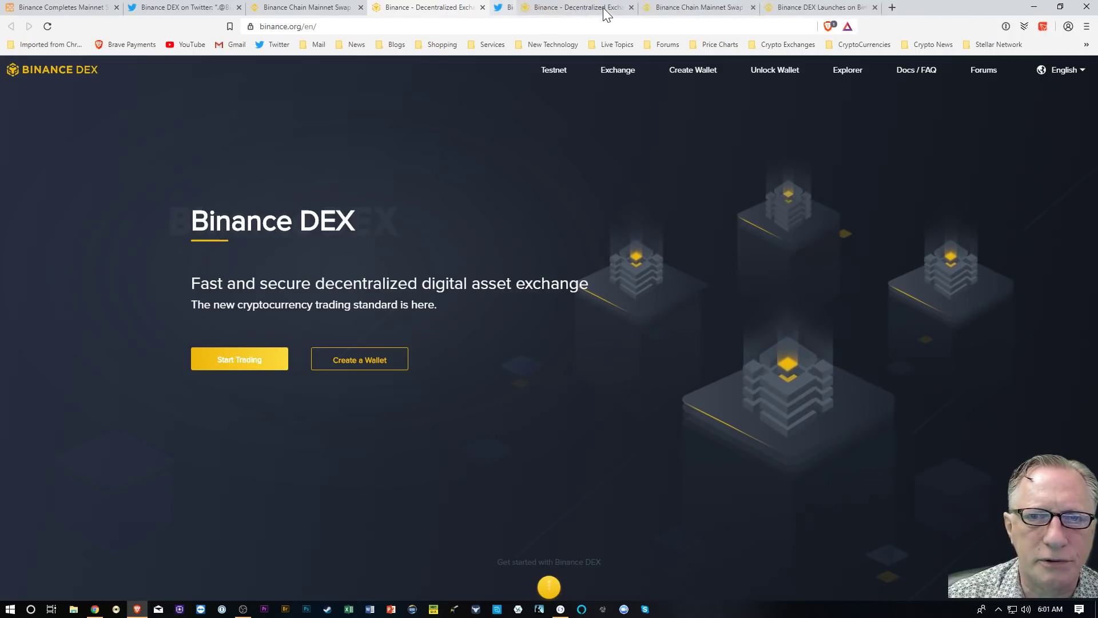
middle_click(604, 8)
middle_click(604, 8)
middle_click(604, 8)
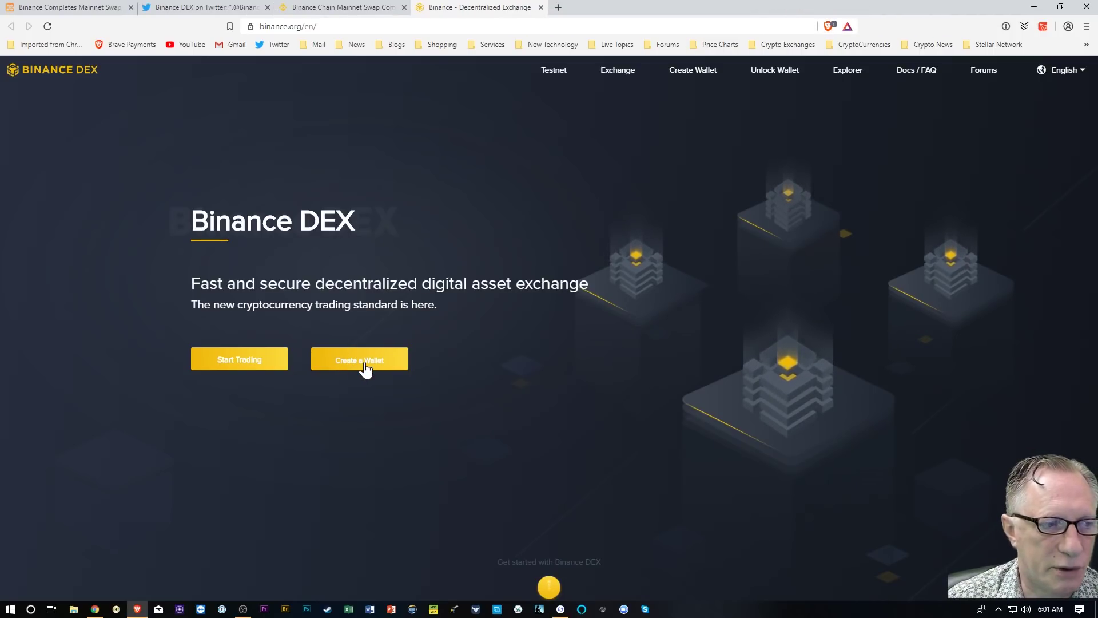
Start creating a wallet and advance the tutorial past Keeping Your Funds to Keystore File + Password
left_click(365, 367)
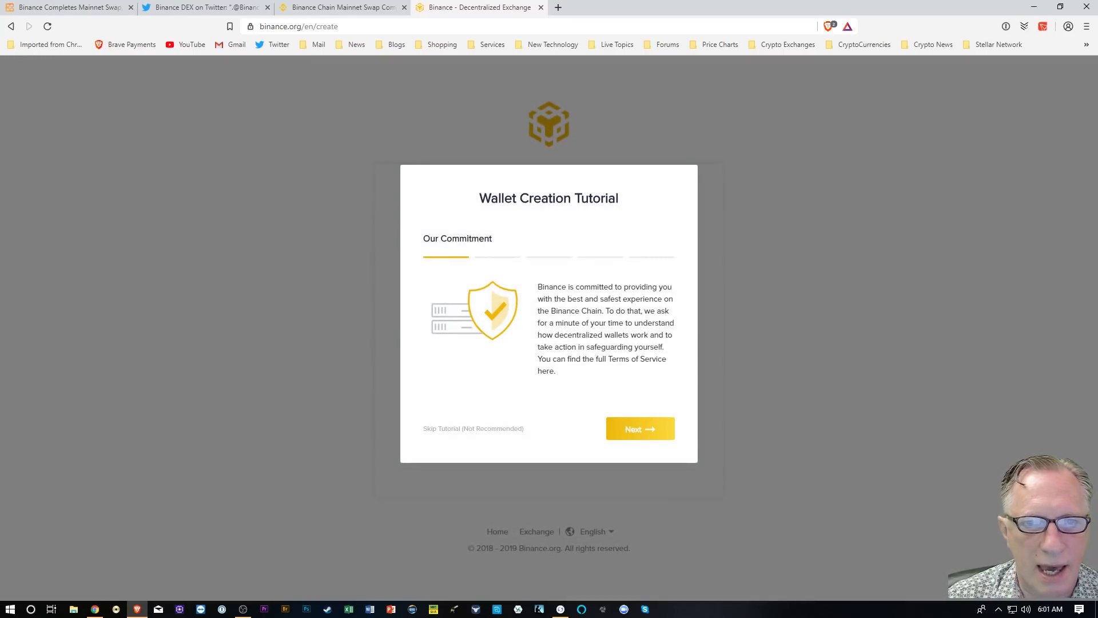
left_click(641, 433)
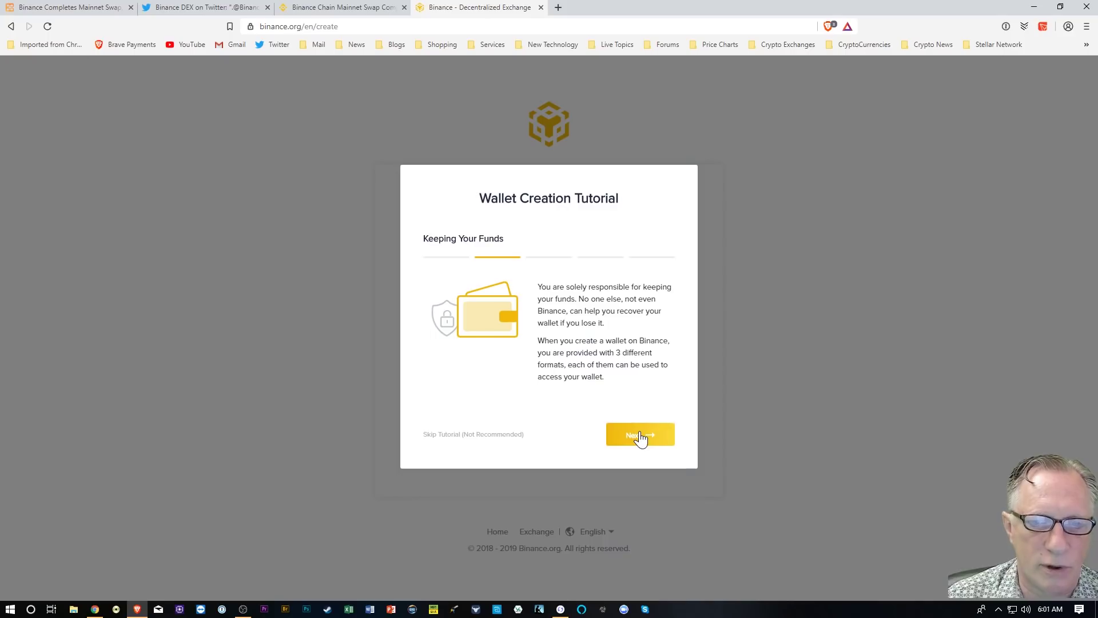
left_click(641, 437)
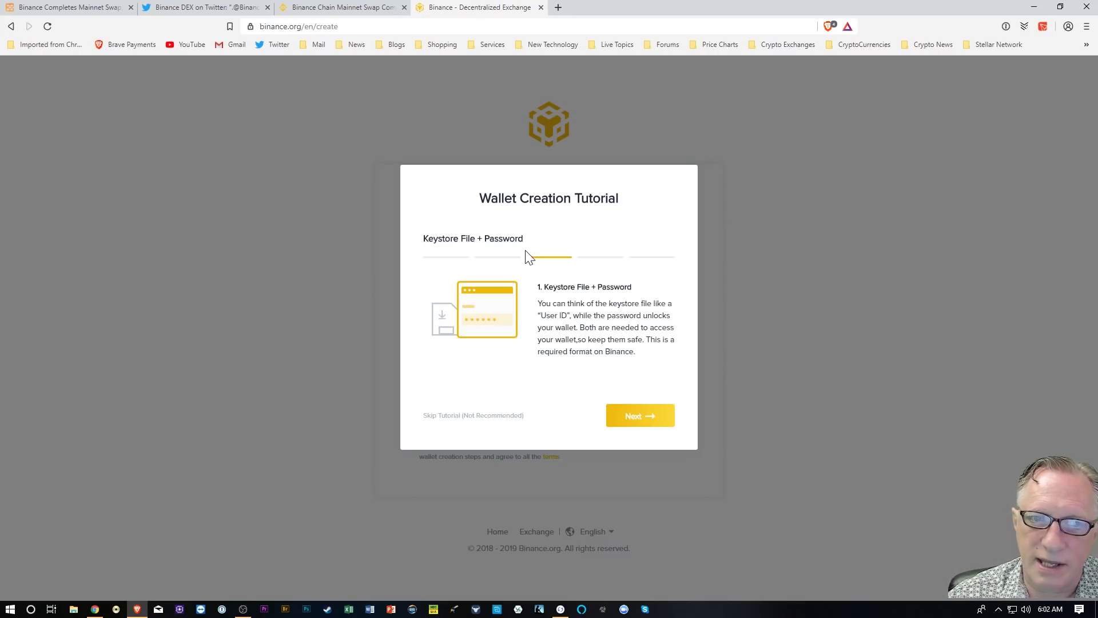
Step through the Mnemonic Phrase and Private key tutorial pages and acknowledge with I Understand
left_click(645, 424)
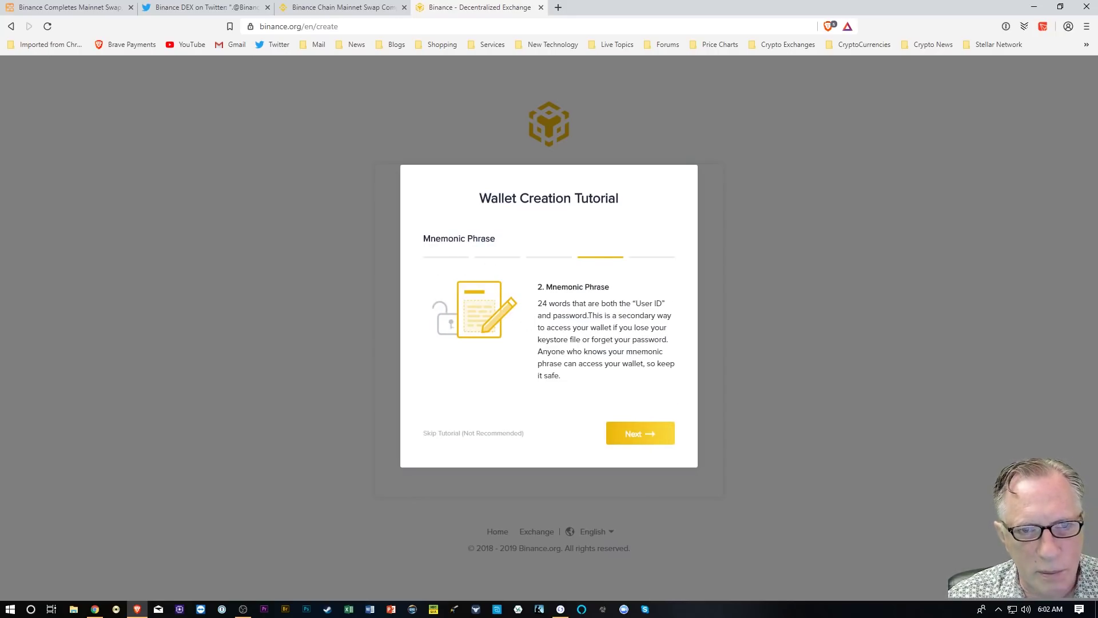
left_click(637, 435)
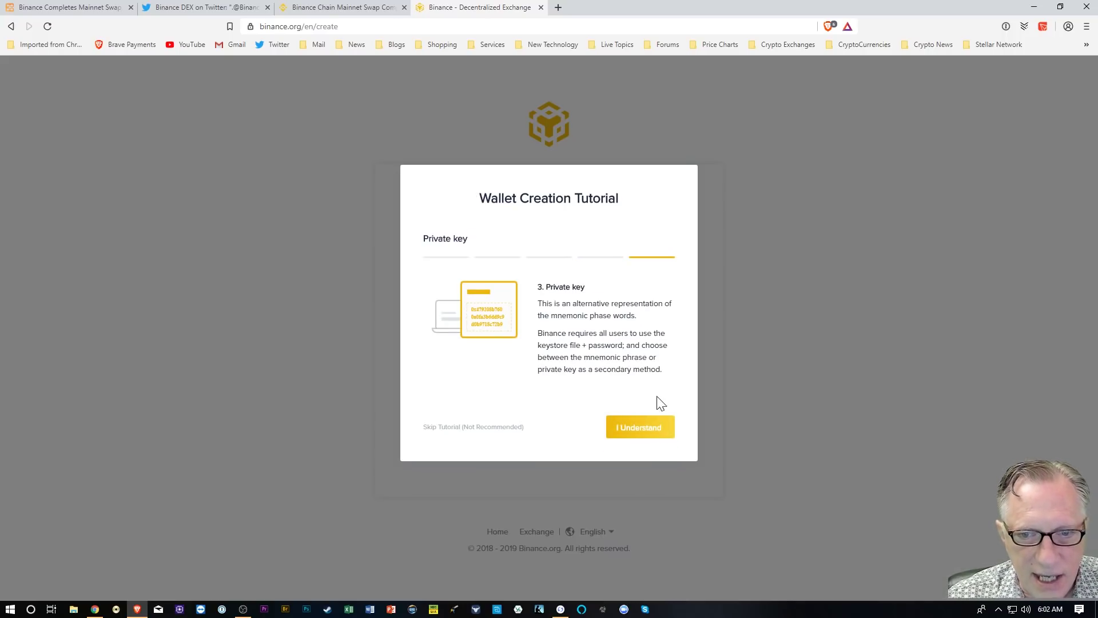
left_click(636, 430)
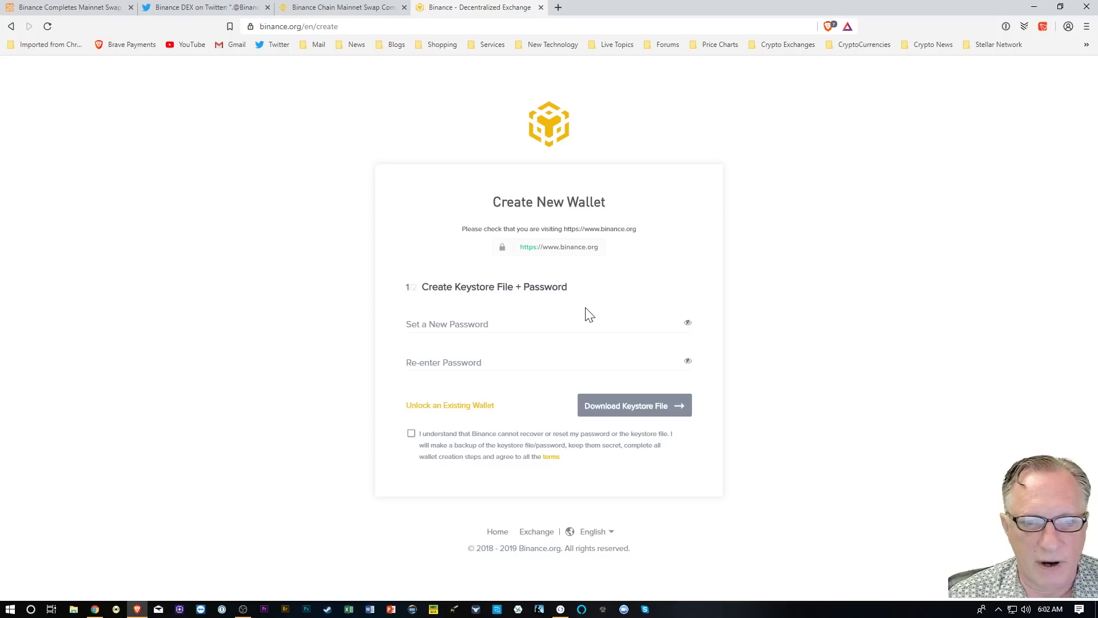
Accept that lost passwords can't be recovered and choose to unlock an existing wallet with a Ledger Device
left_click(411, 434)
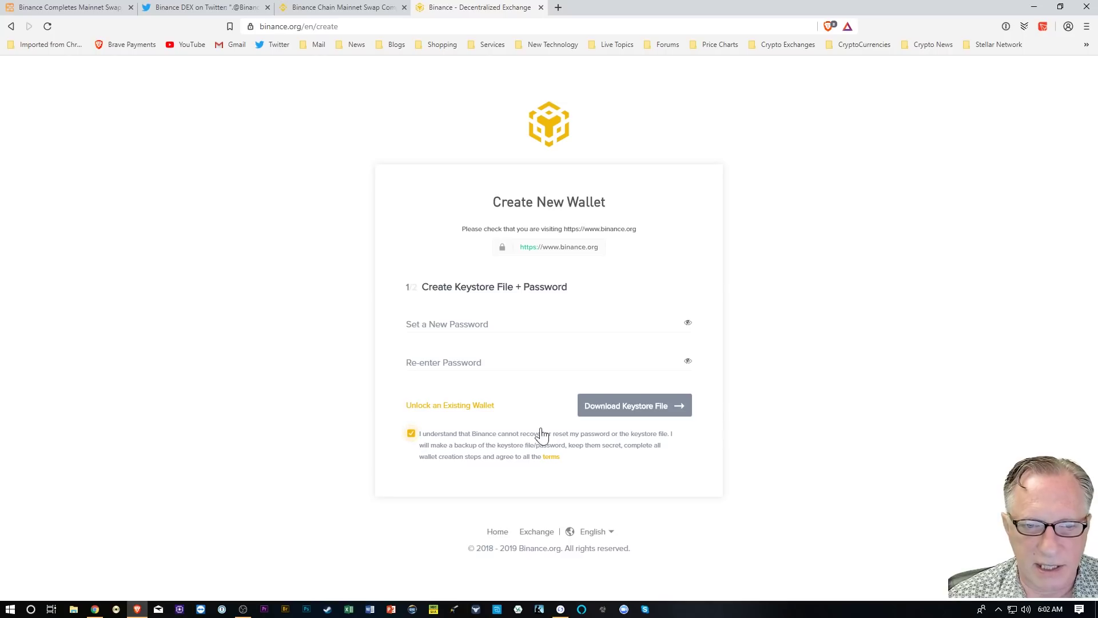
left_click(453, 407)
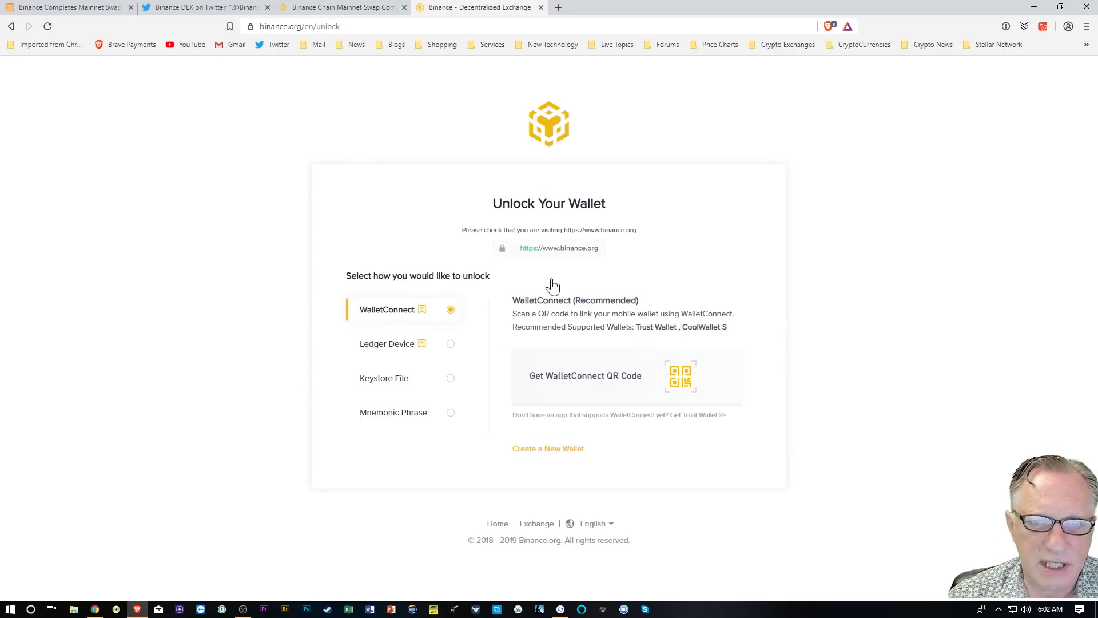
left_click(451, 345)
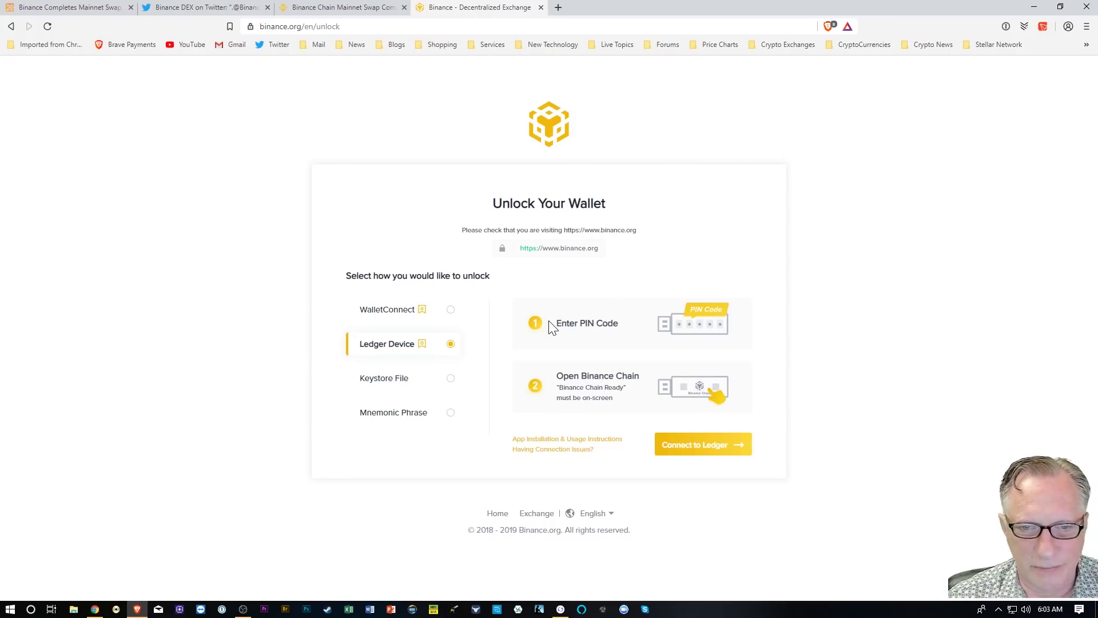
Bring Ledger Live in front of the browser, repositioned and enlarged
key("alt+Tab")
left_click_drag(539, 29, 645, 36)
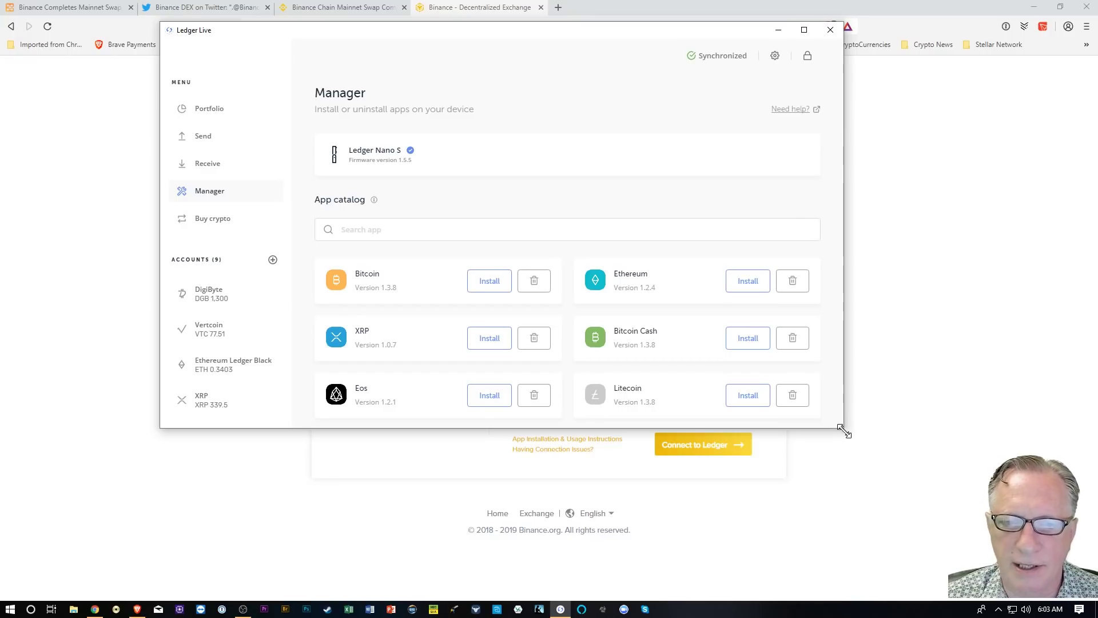
left_click_drag(843, 430, 929, 524)
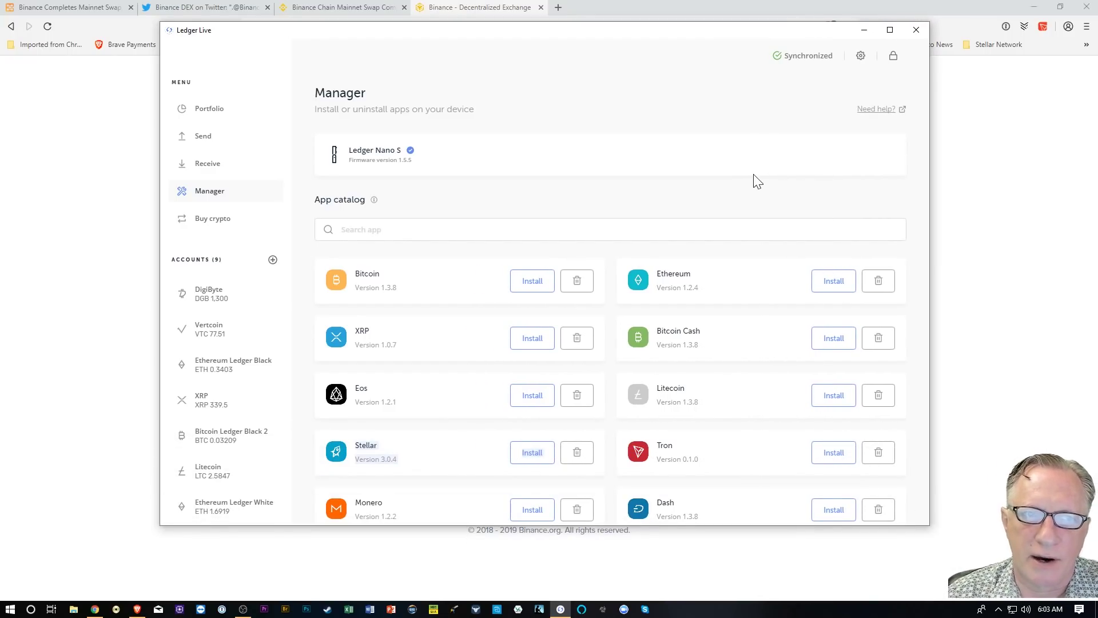
Toggle Developer mode on and off twice in Ledger Live Settings, then return to the Manager
left_click(861, 56)
scroll(667, 293, "down", 2)
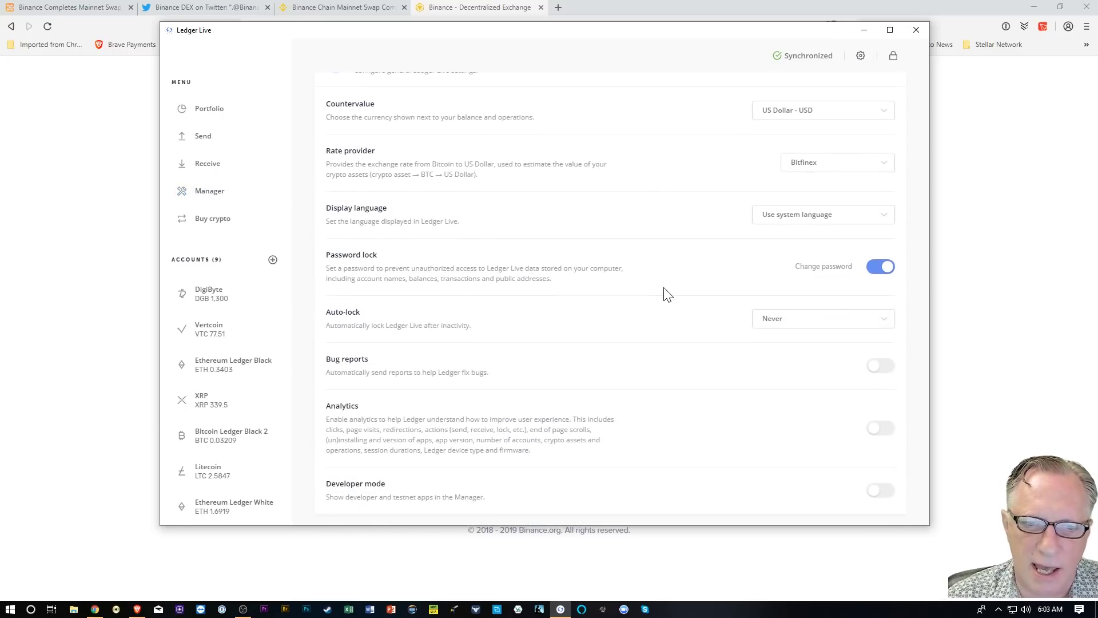
left_click(876, 501)
left_click(885, 496)
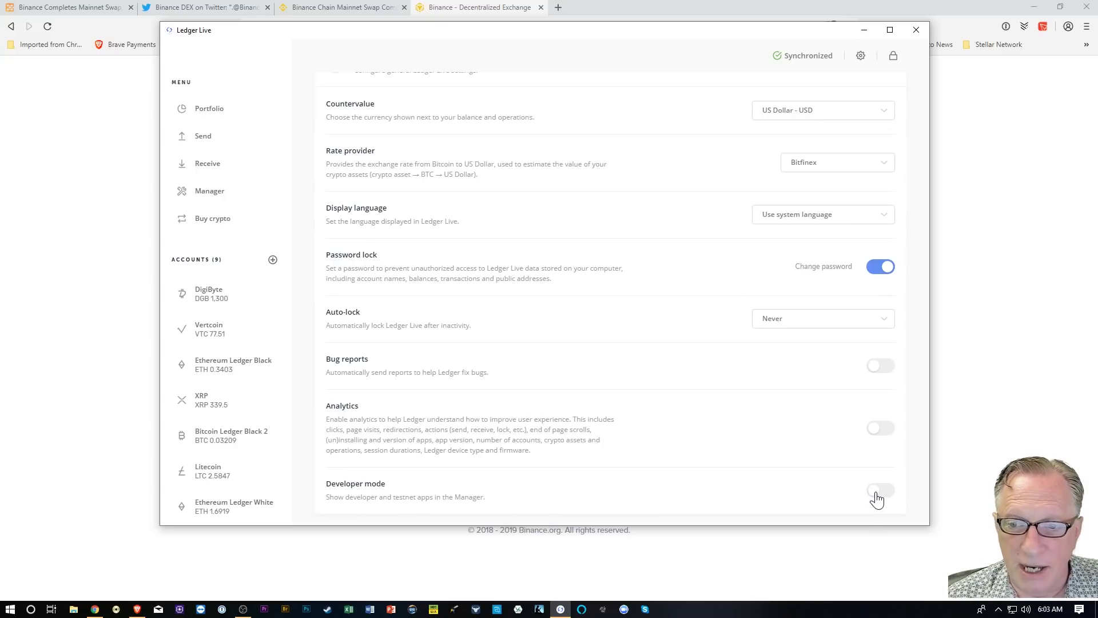
left_click(877, 497)
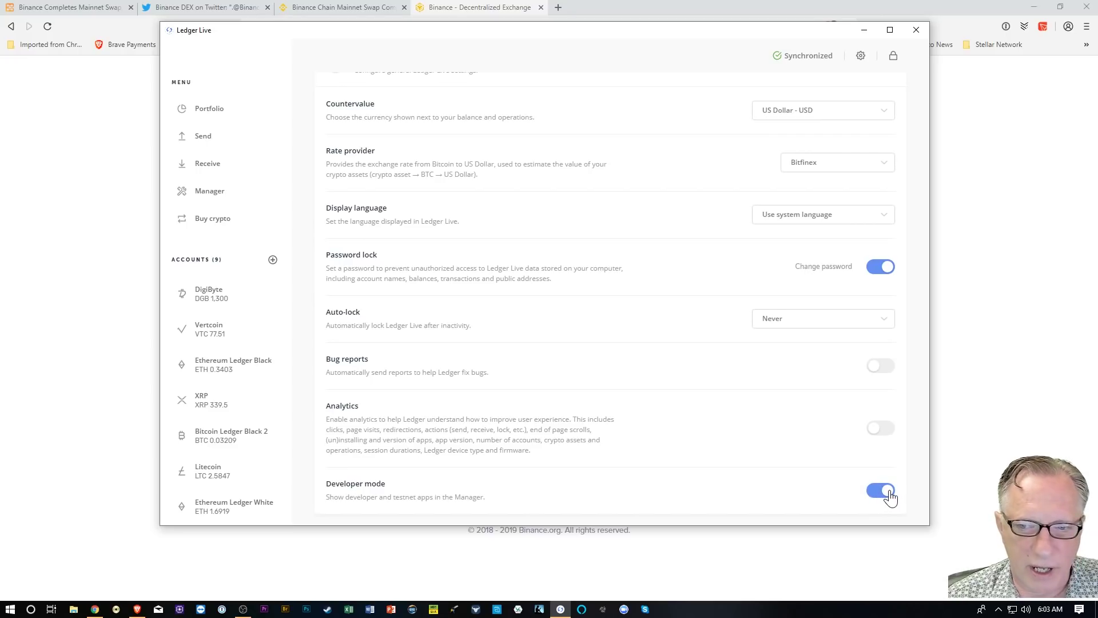
left_click(887, 494)
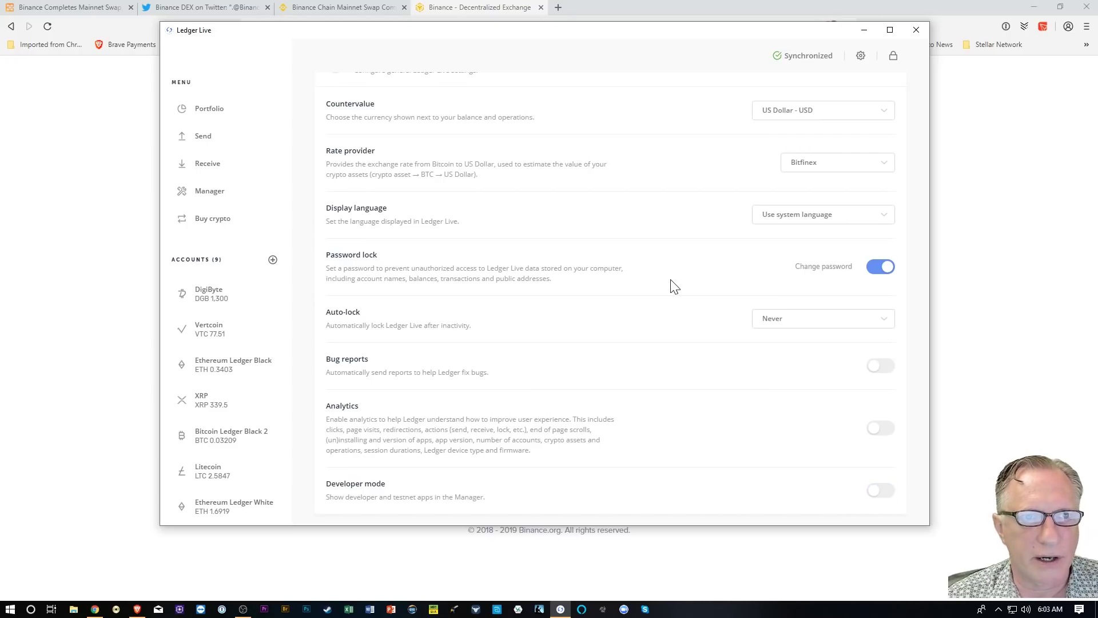
left_click(209, 197)
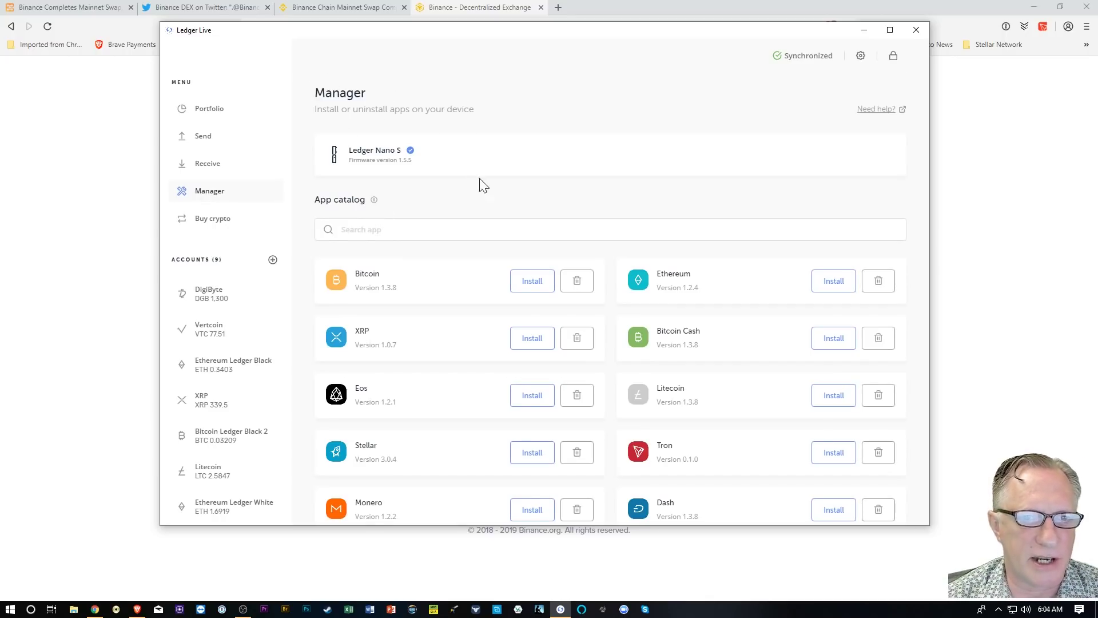
Filter the app catalog by 'bin', install Binance Chain, and dismiss the success message
left_click(366, 239)
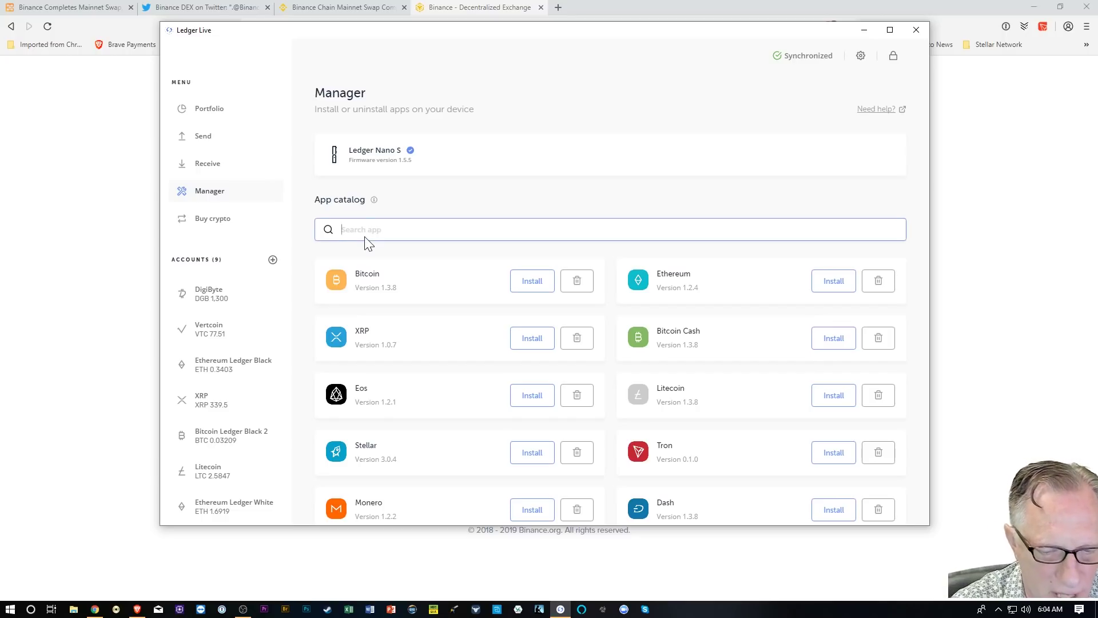
type("bin")
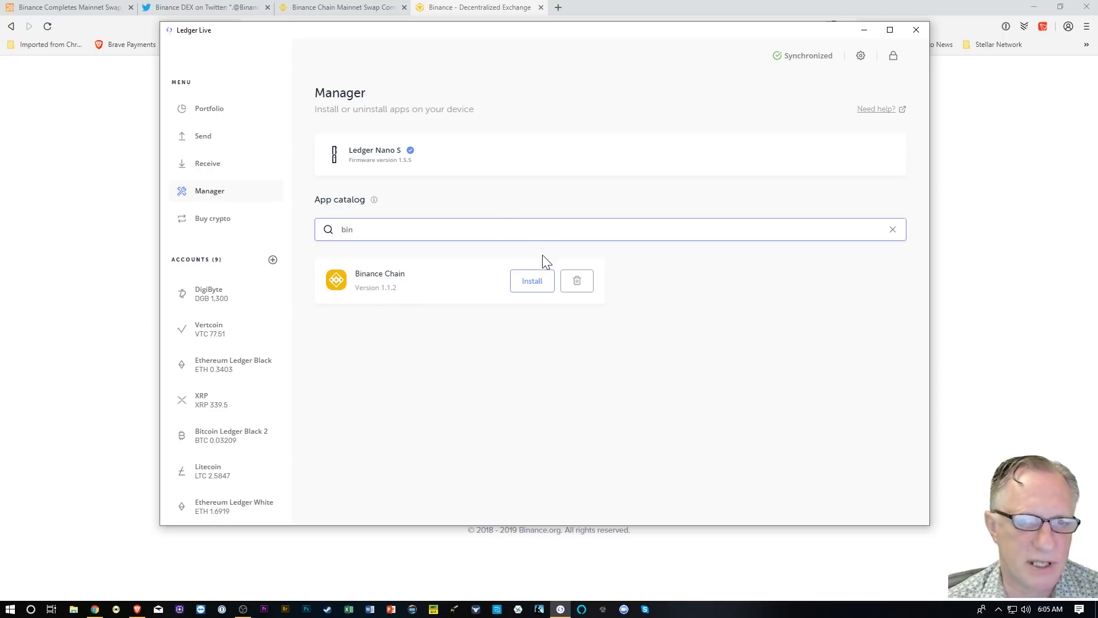
left_click(536, 284)
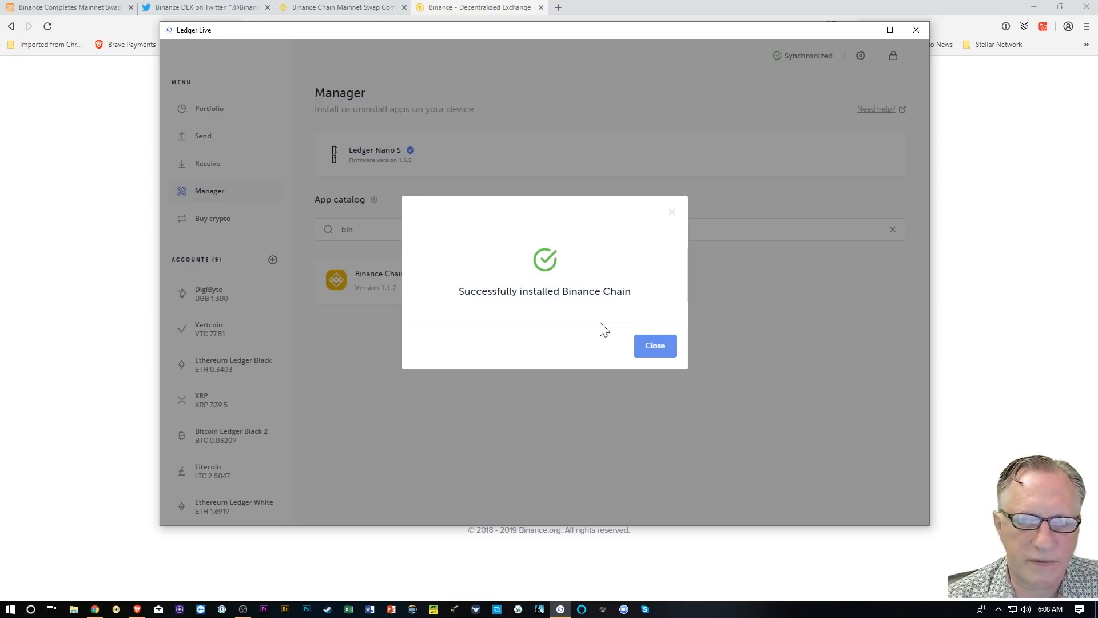
left_click(655, 345)
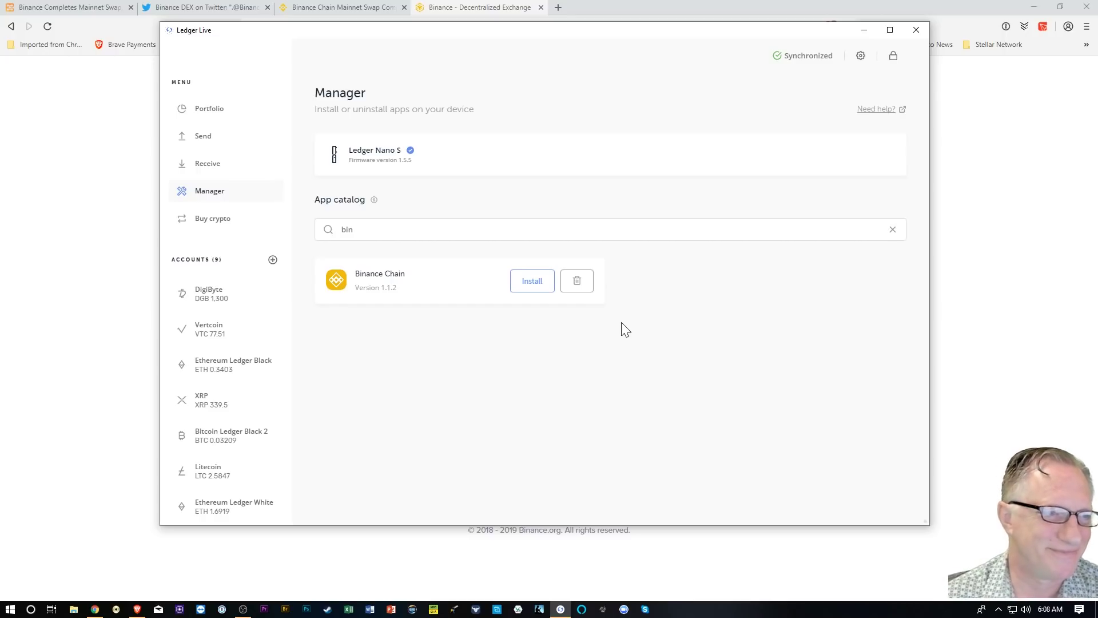
Minimize Ledger Live and use Connect to Ledger on the Unlock Your Wallet page
left_click(864, 32)
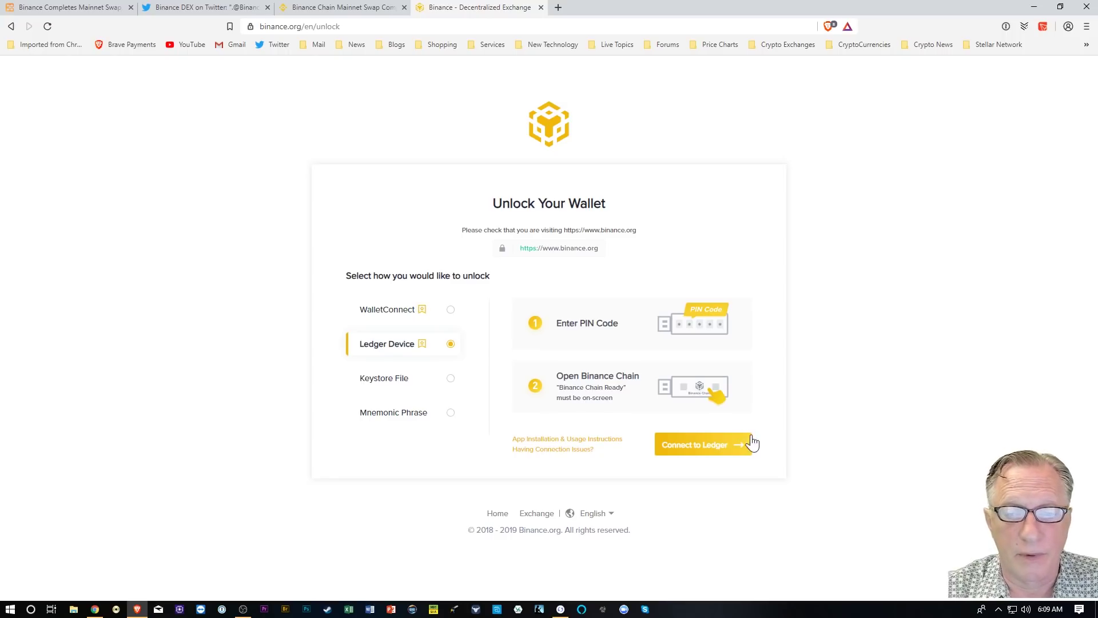
left_click(703, 452)
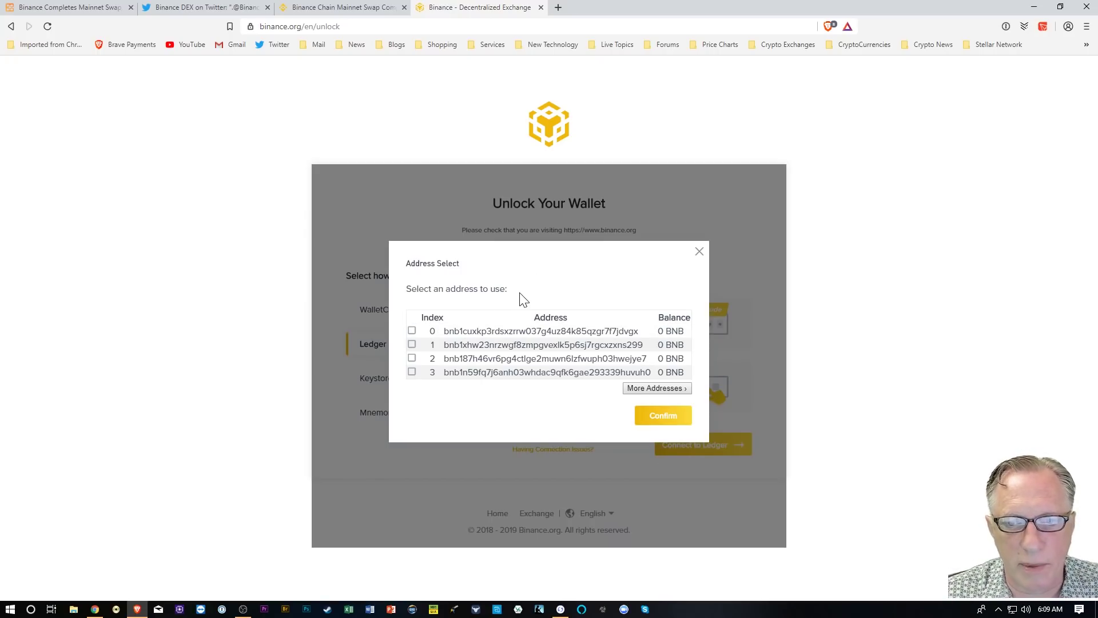
Select the index 0 Ledger address and confirm it to unlock the wallet
left_click(411, 330)
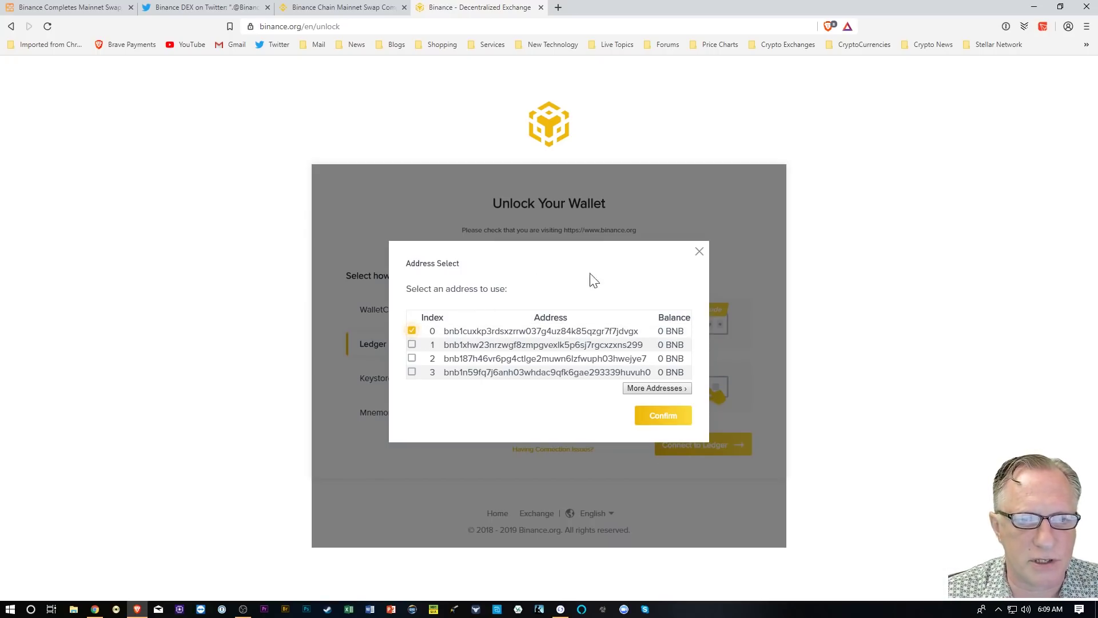
left_click(662, 417)
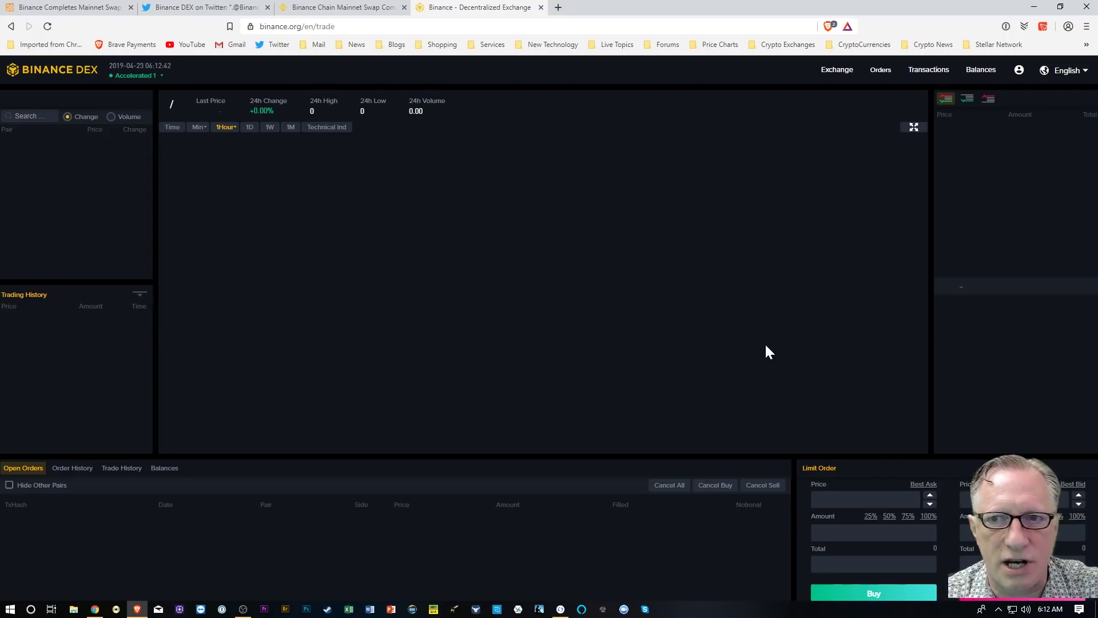
mouse_move(1066, 74)
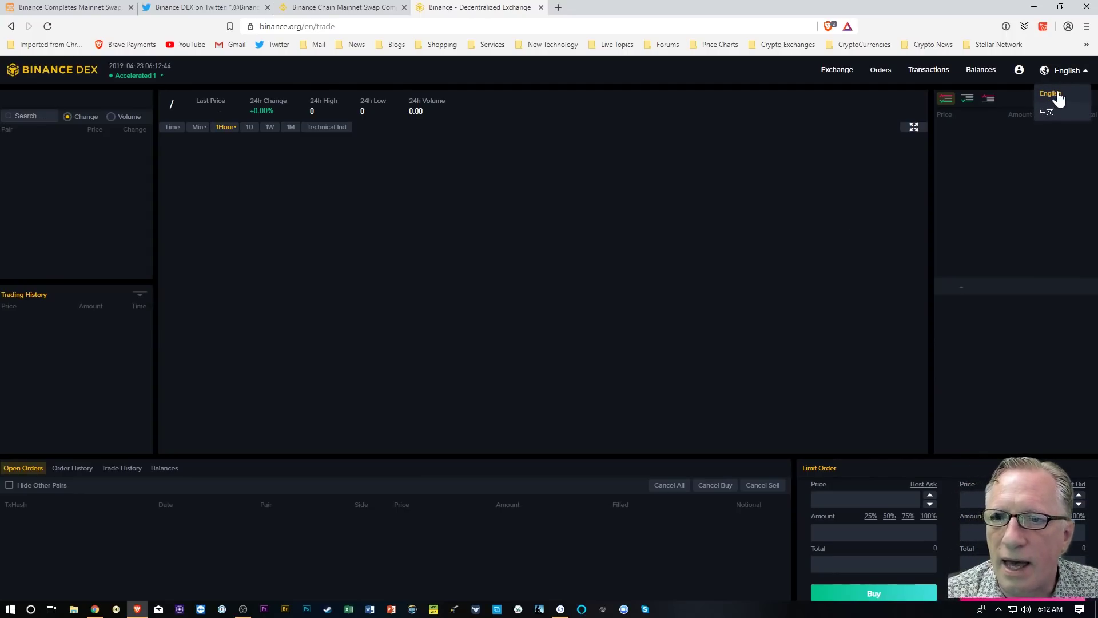
left_click(975, 74)
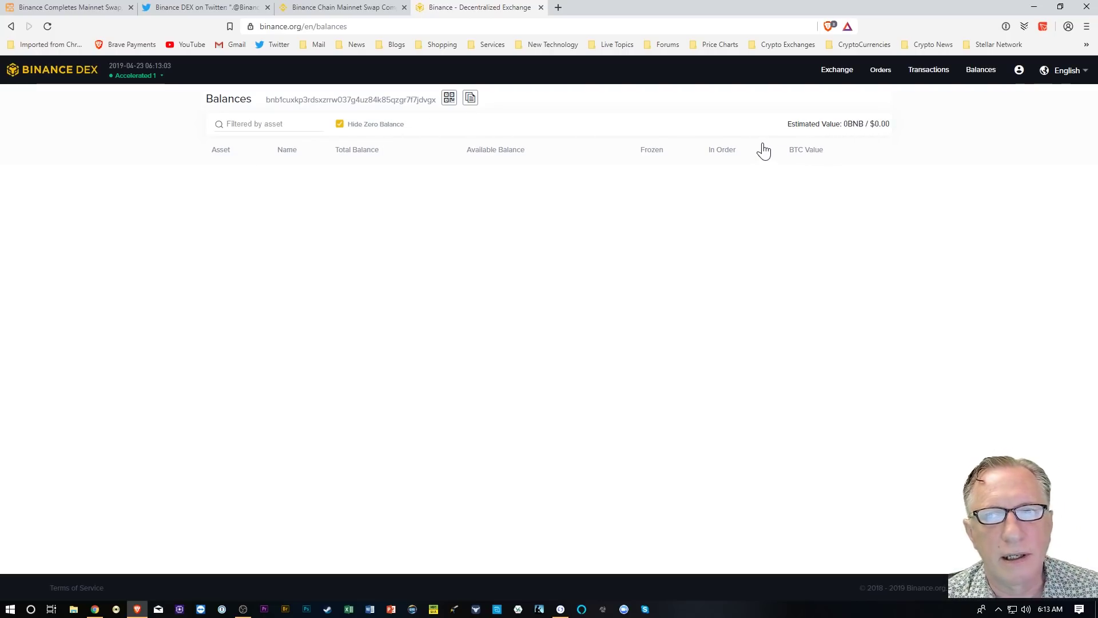
left_click(837, 71)
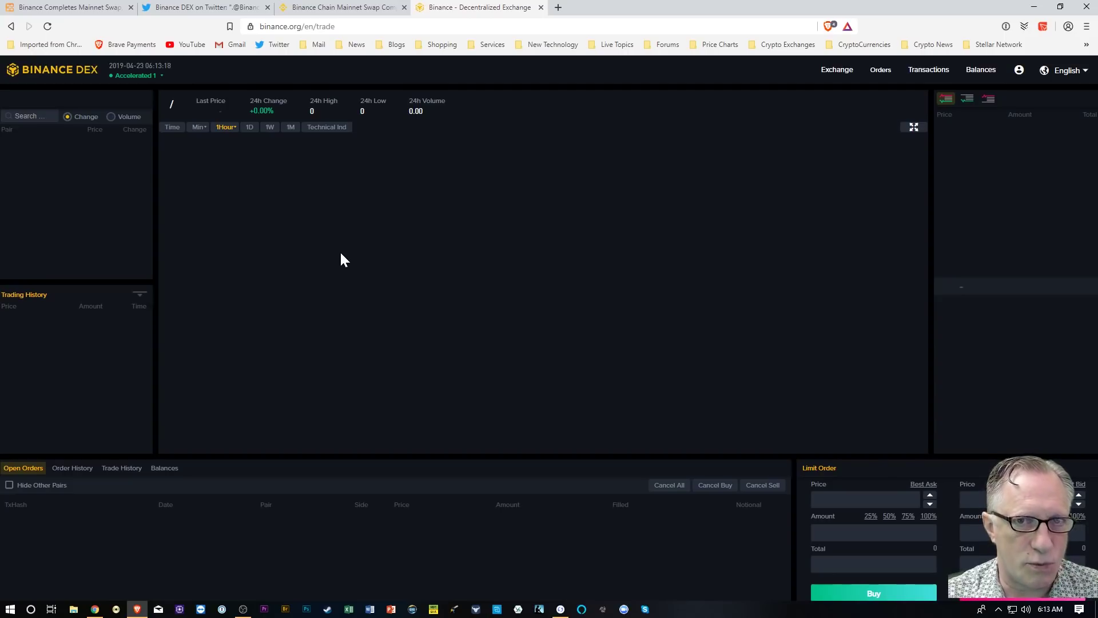
In a new tab, open Binance.com Funds > Balances and start a BNB withdrawal
left_click(559, 8)
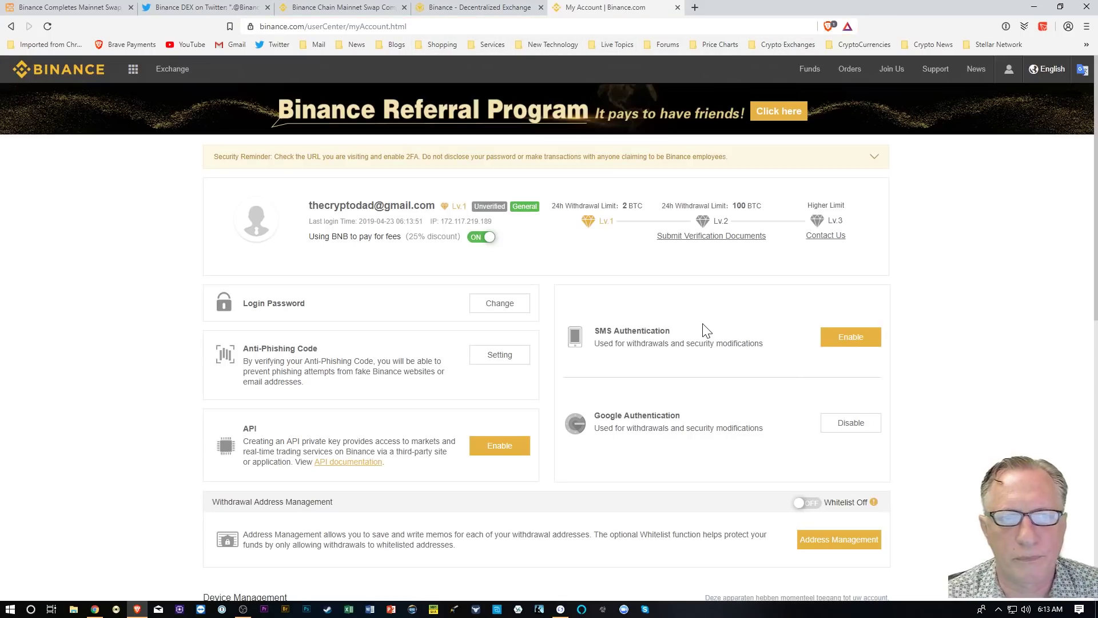
left_click(801, 115)
left_click(797, 97)
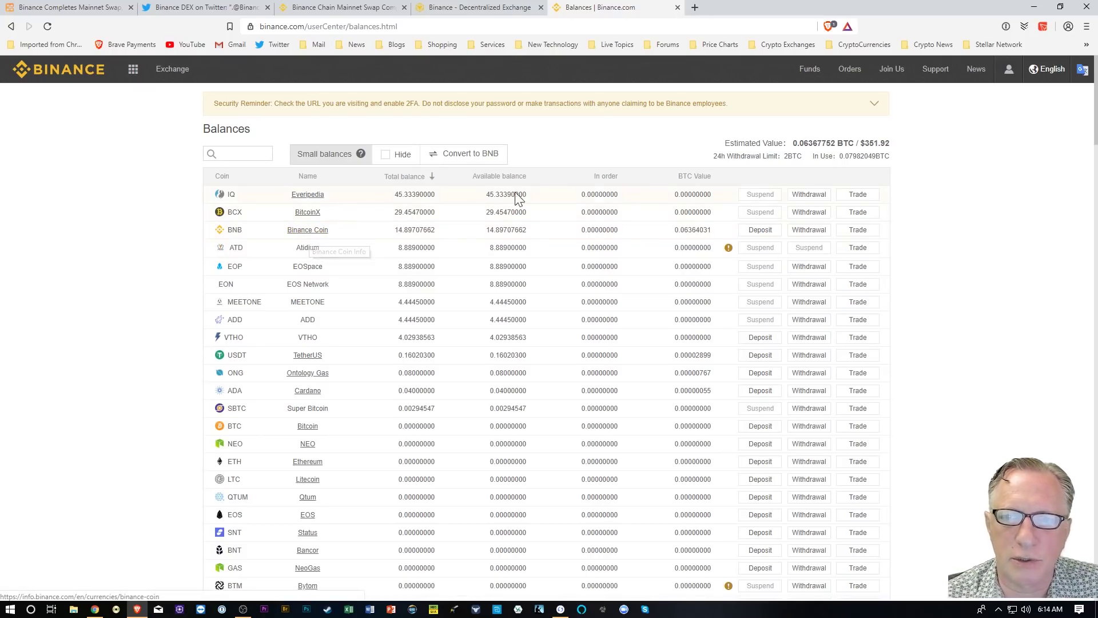
left_click(809, 231)
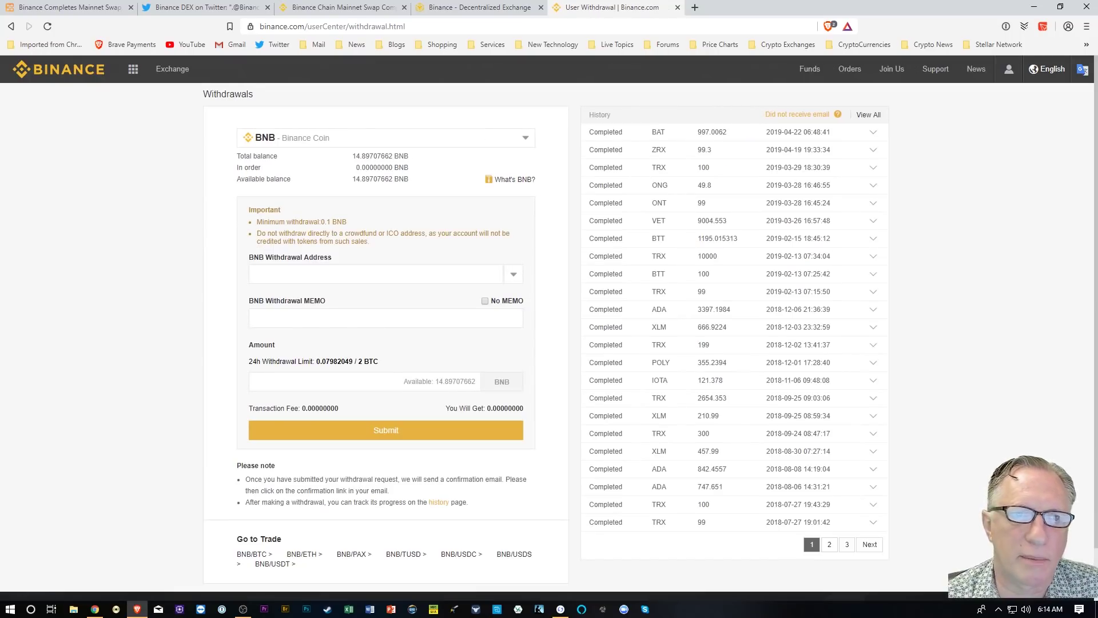
Copy the Ledger wallet address from the DEX account menu and return to the withdrawal form
left_click(465, 6)
mouse_move(1018, 72)
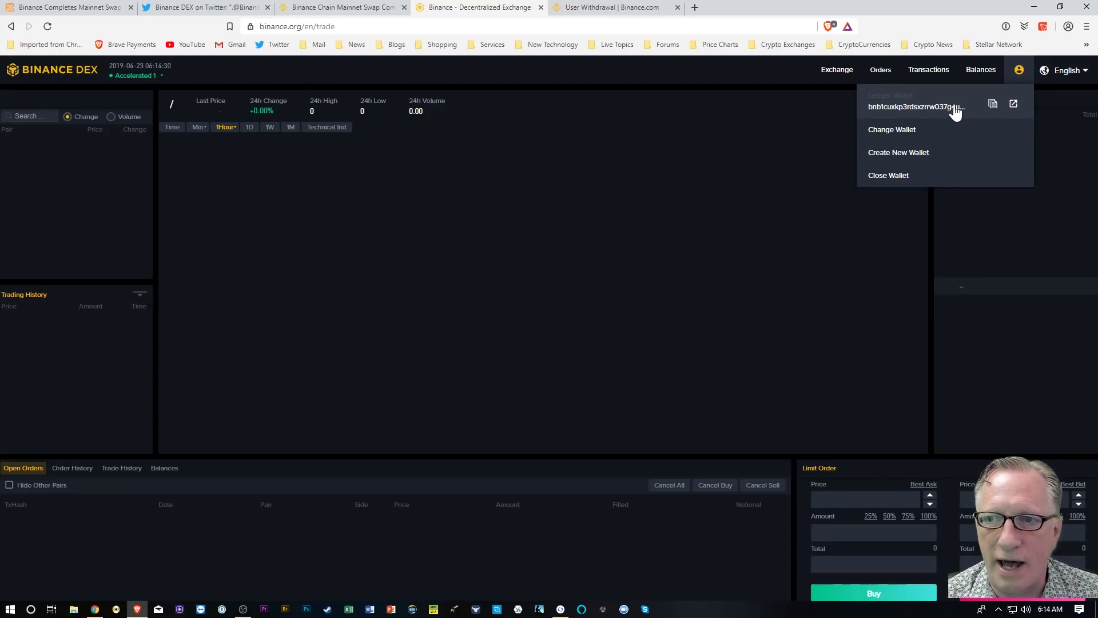
left_click(993, 105)
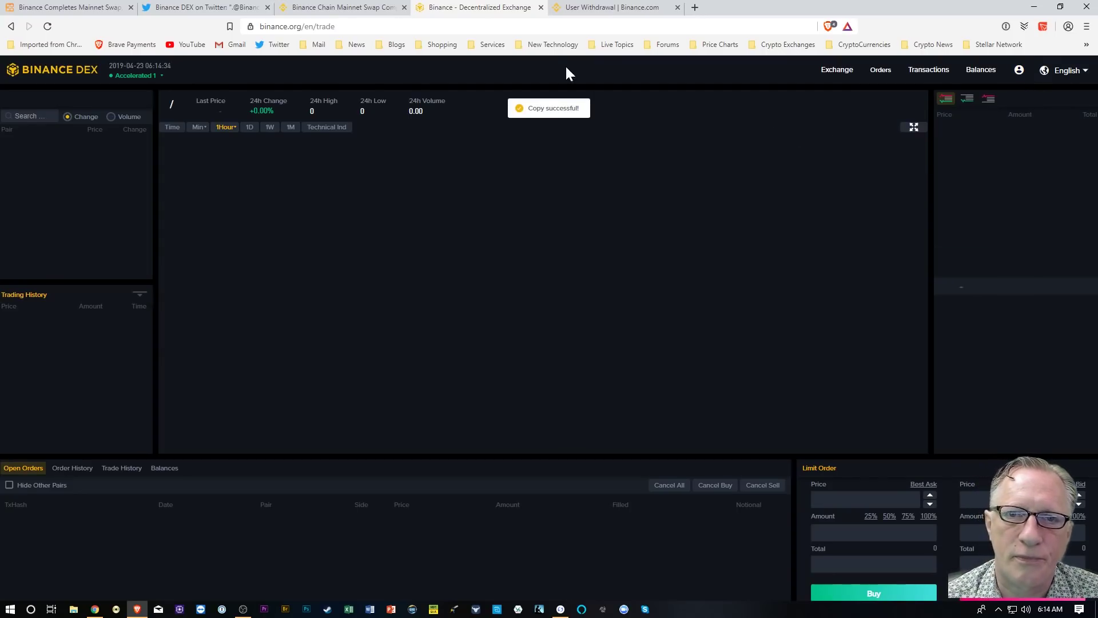
left_click(586, 5)
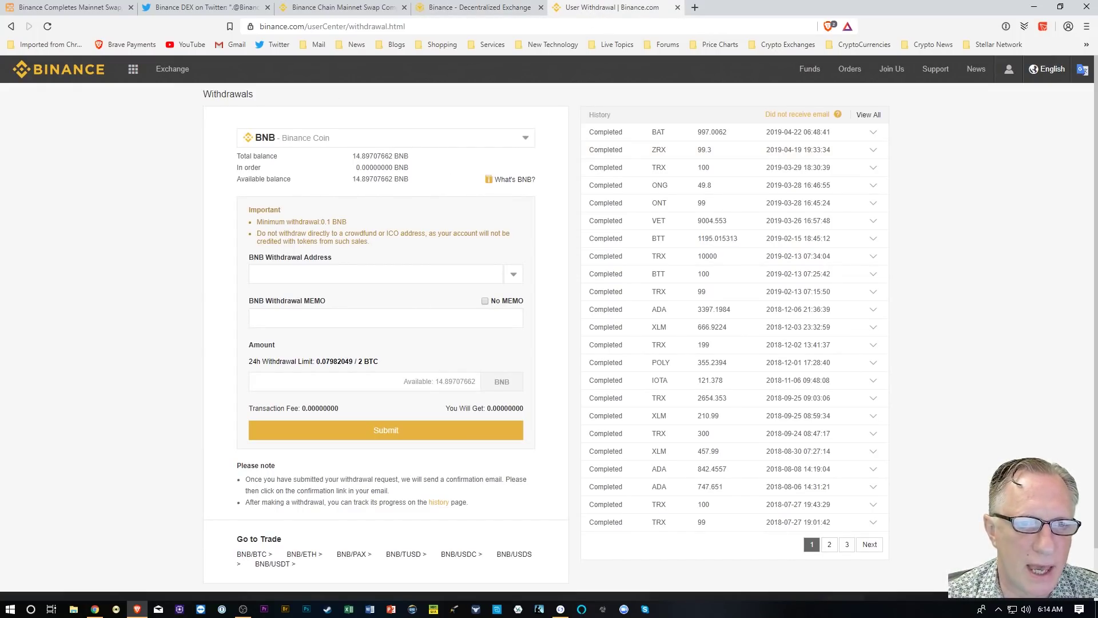
Paste the DEX wallet address as the withdrawal destination and tick No MEMO
left_click(260, 274)
right_click(260, 274)
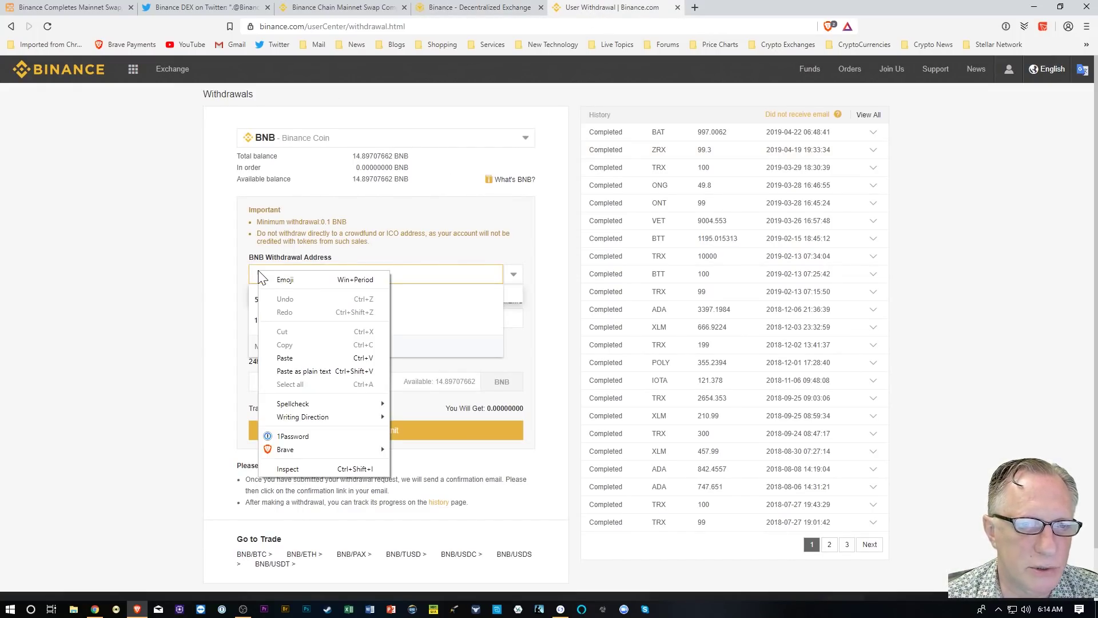
left_click(307, 359)
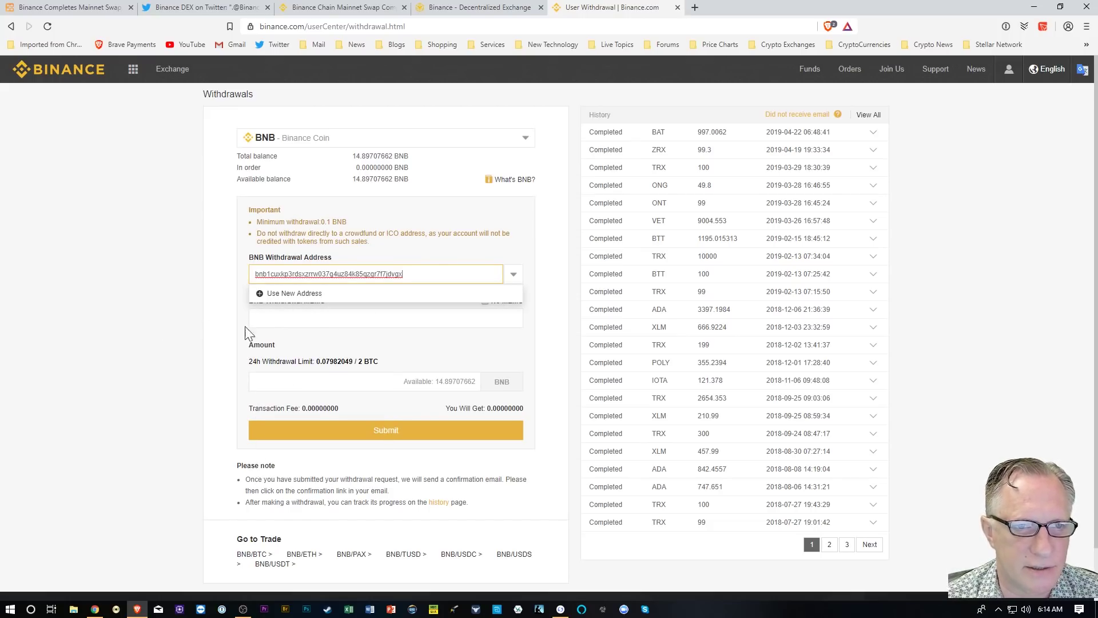
left_click(156, 338)
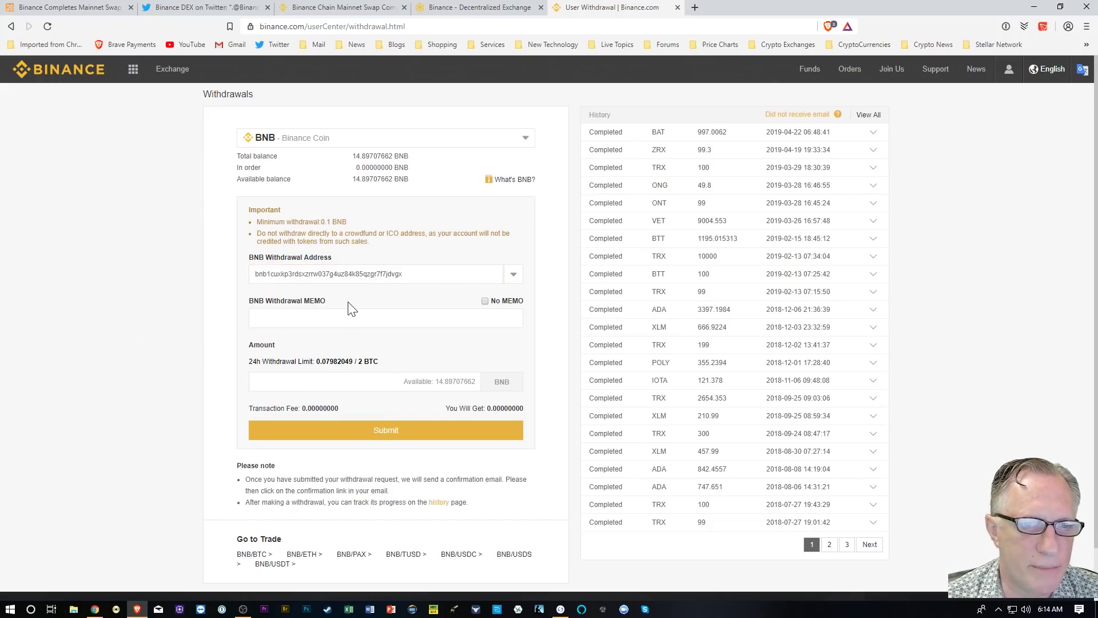
left_click(485, 301)
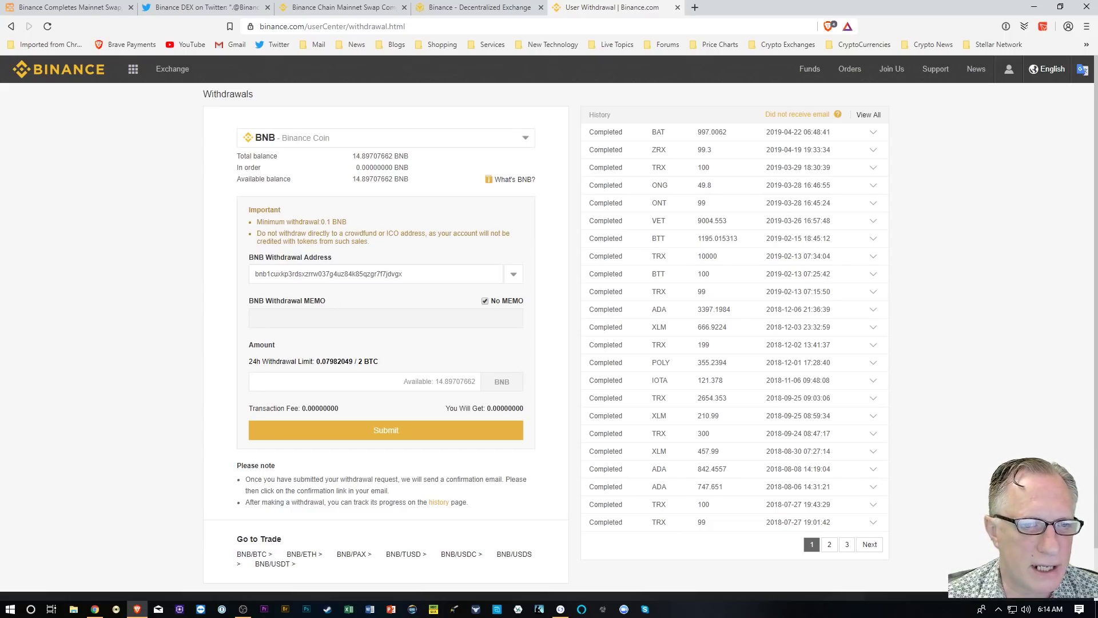
Enter 1.005 BNB as the amount, submit, and paste the two-factor code
left_click(330, 375)
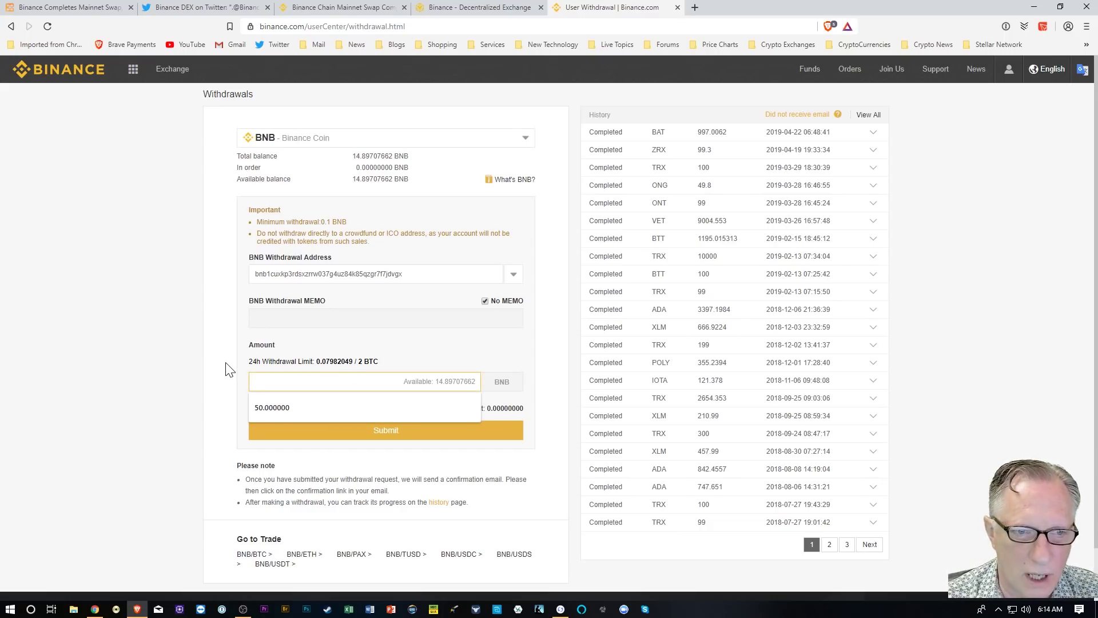
type("1")
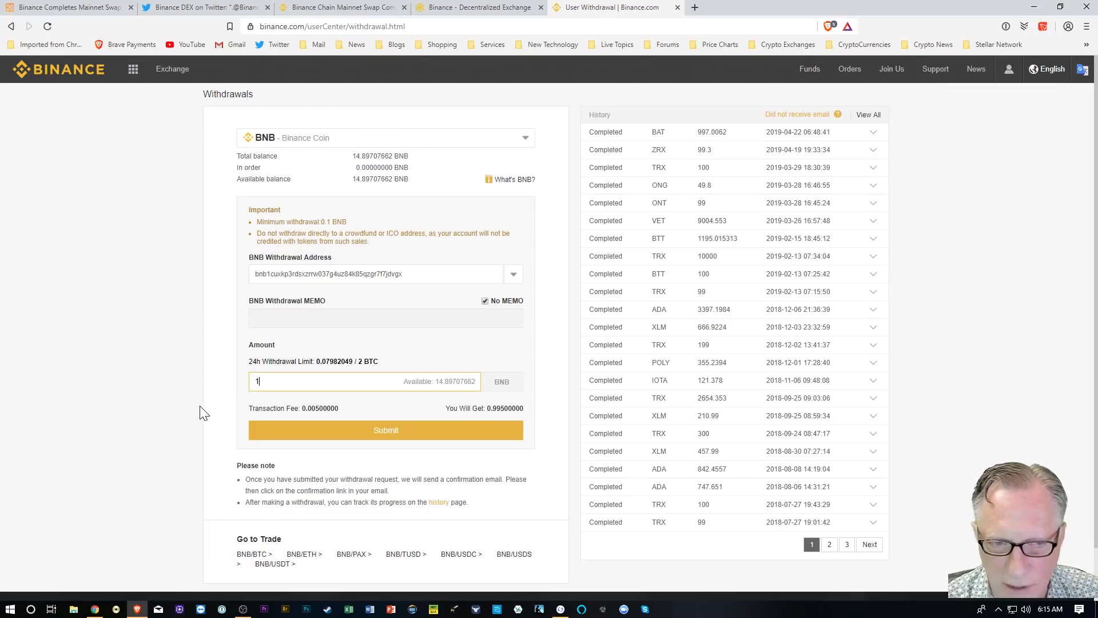
type(".00")
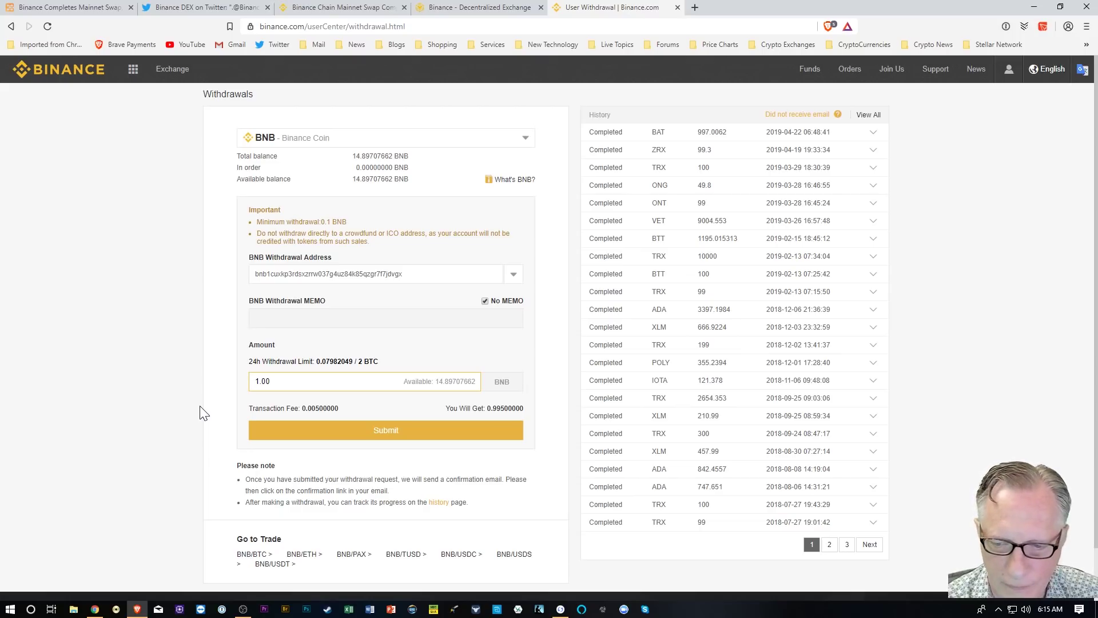
type("5")
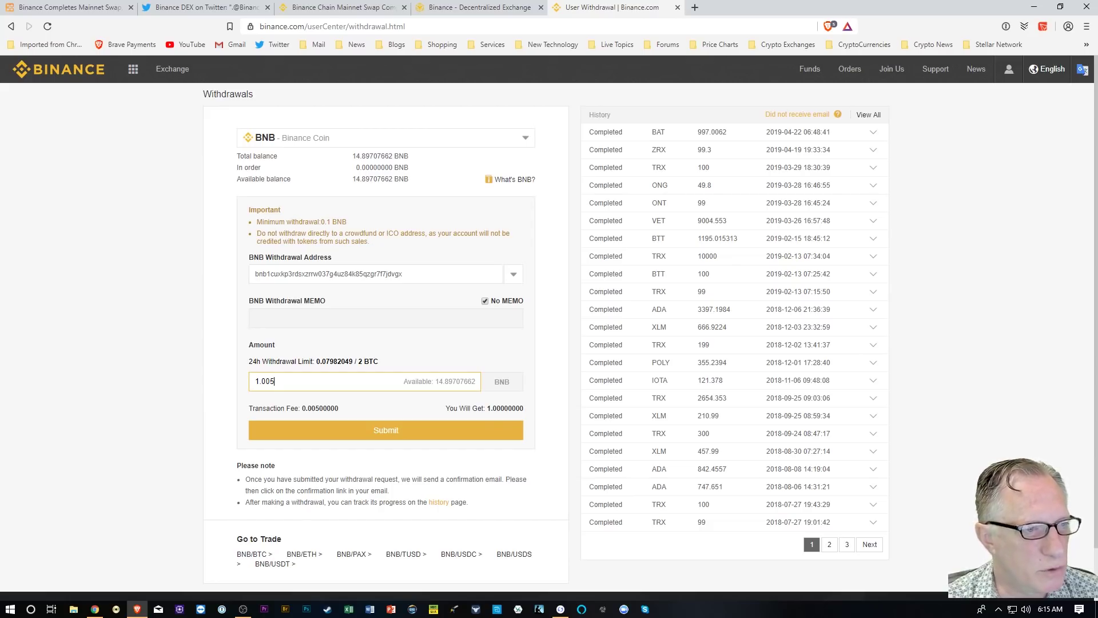
left_click(392, 435)
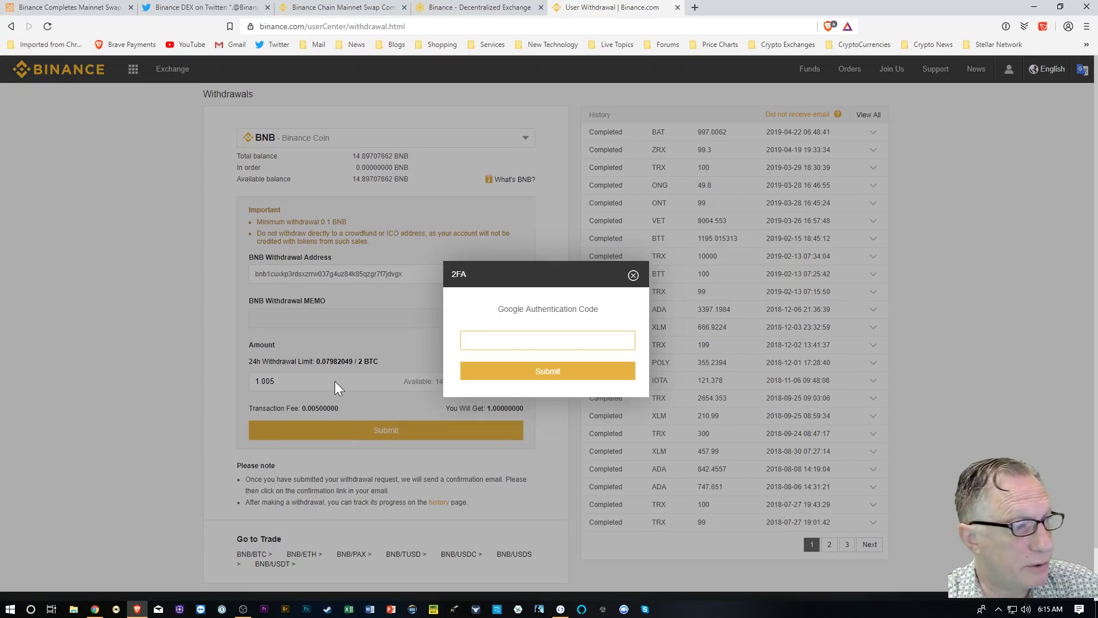
key("ctrl+v")
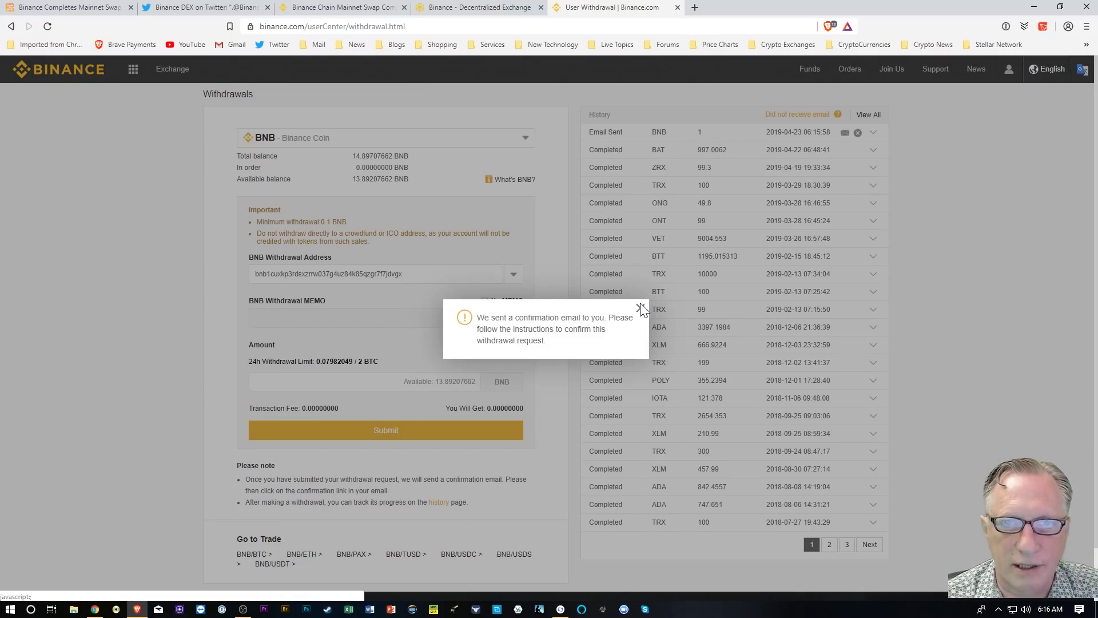
Approve the 1.005 BNB withdrawal using the confirmation link in Binance's Gmail email
left_click(641, 309)
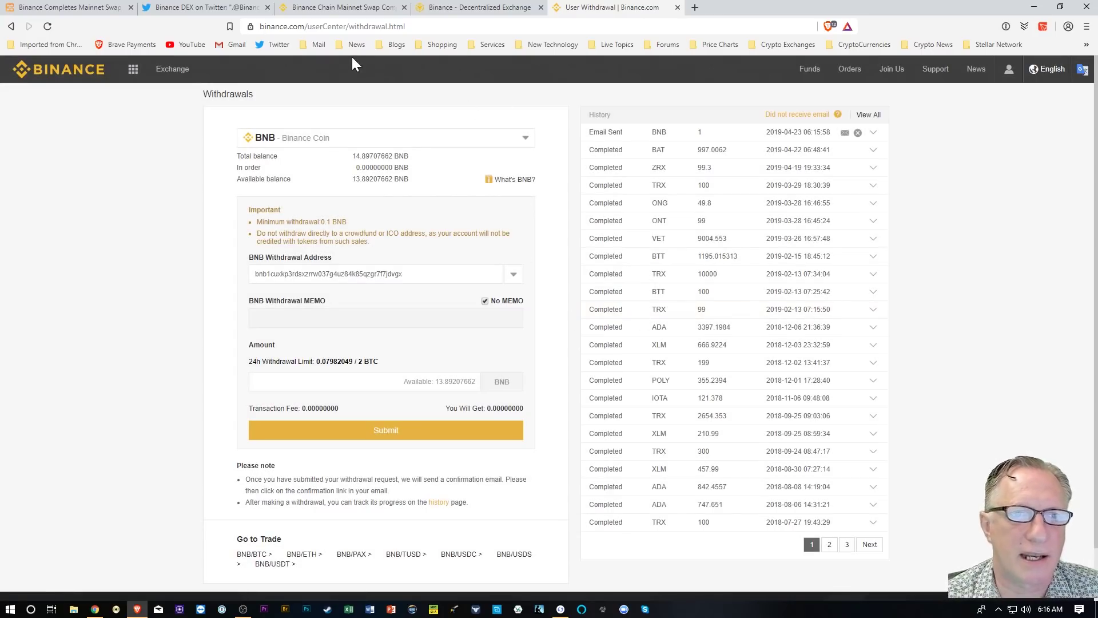
left_click(695, 8)
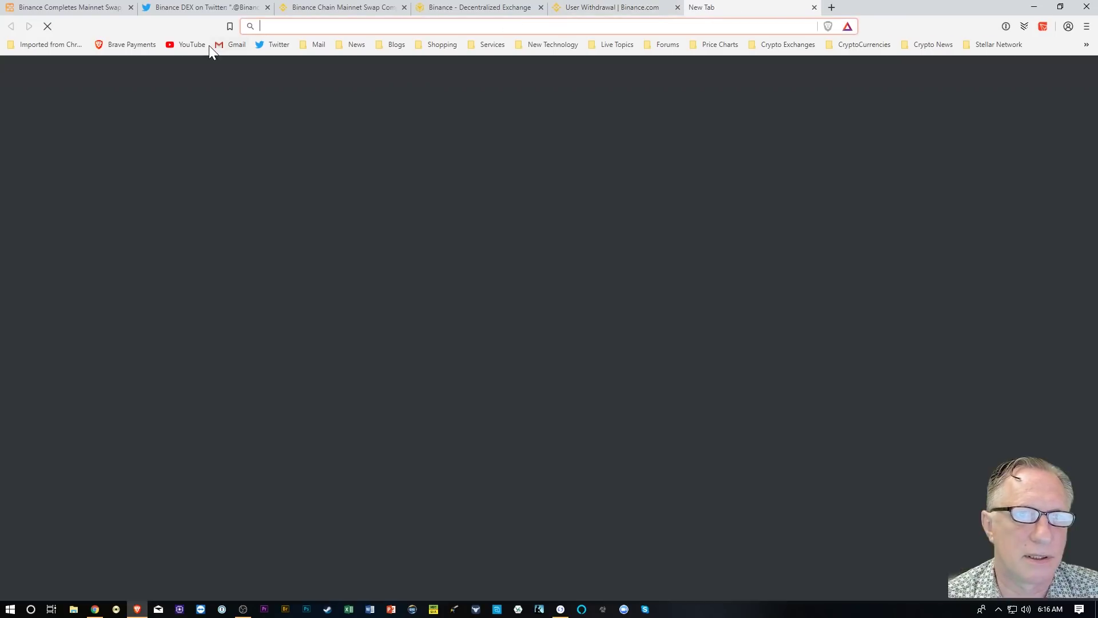
left_click(231, 46)
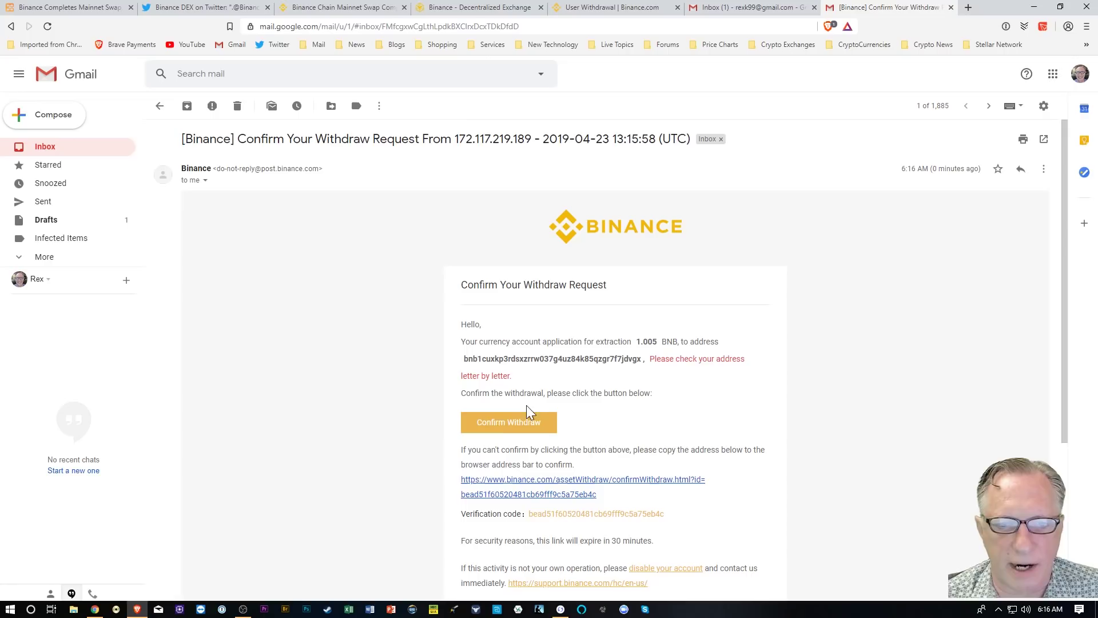
left_click(504, 426)
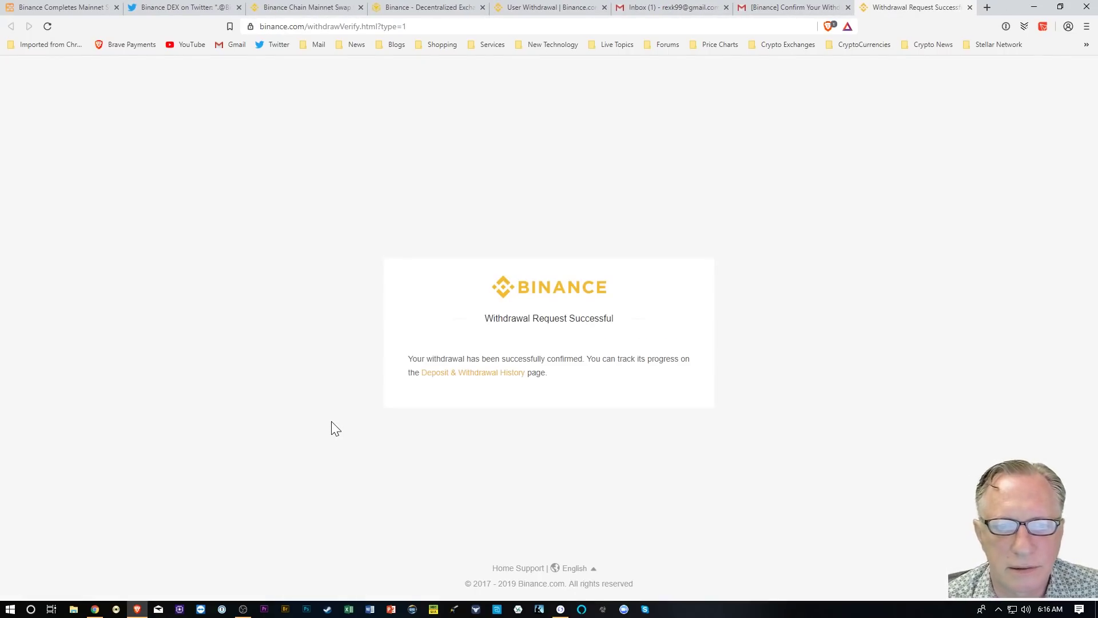
Open the withdrawal history and check that the 1 BNB withdrawal shows as Processing
left_click(464, 375)
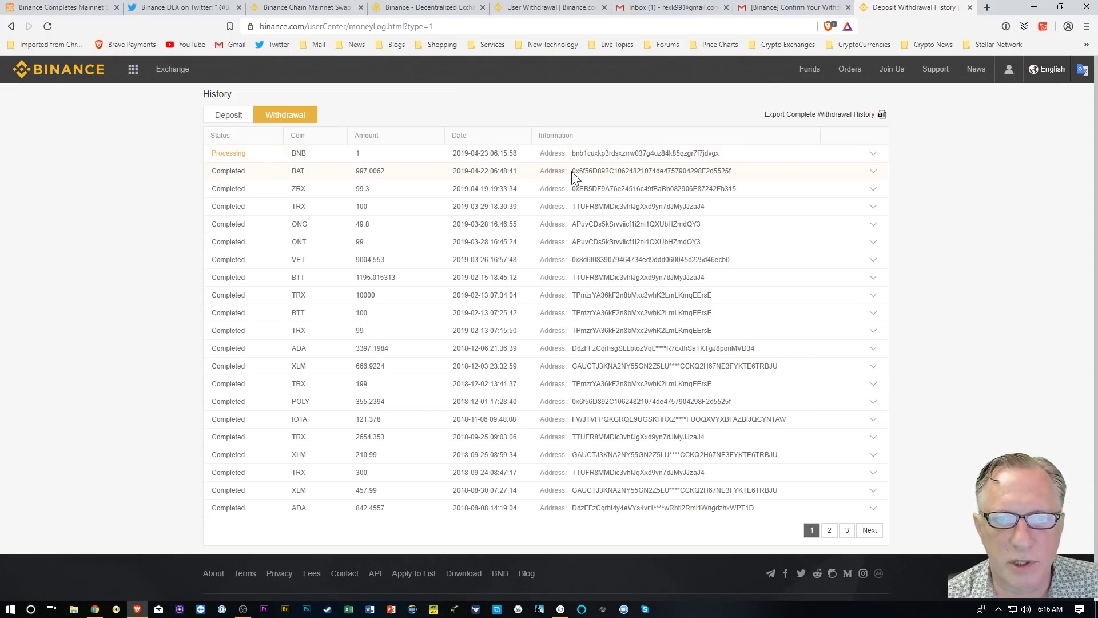
left_click_drag(571, 170, 737, 172)
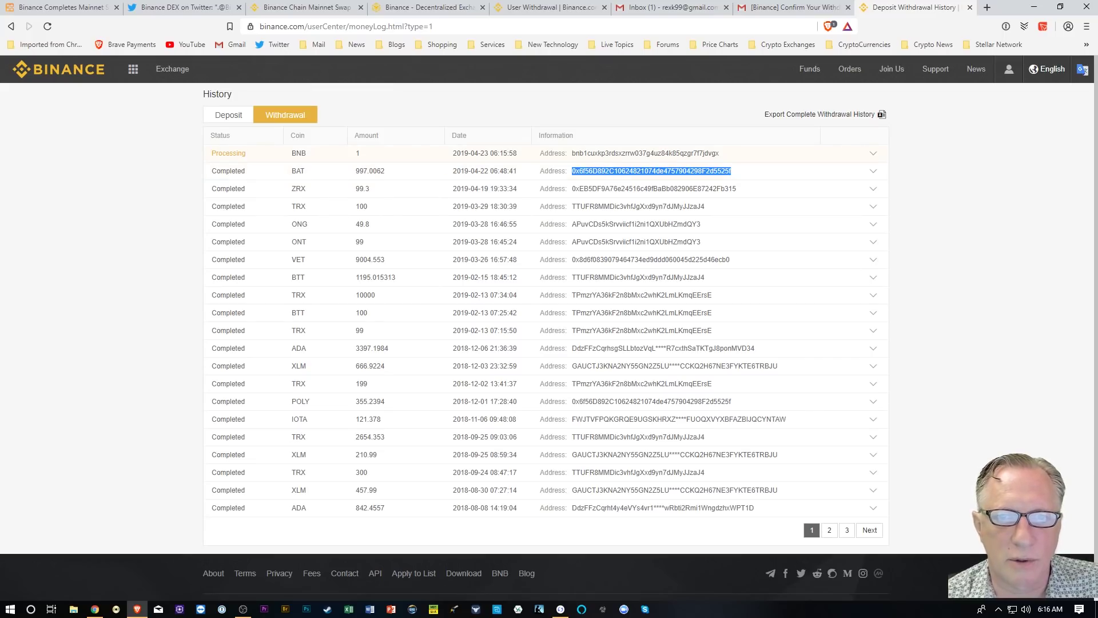
left_click(600, 159)
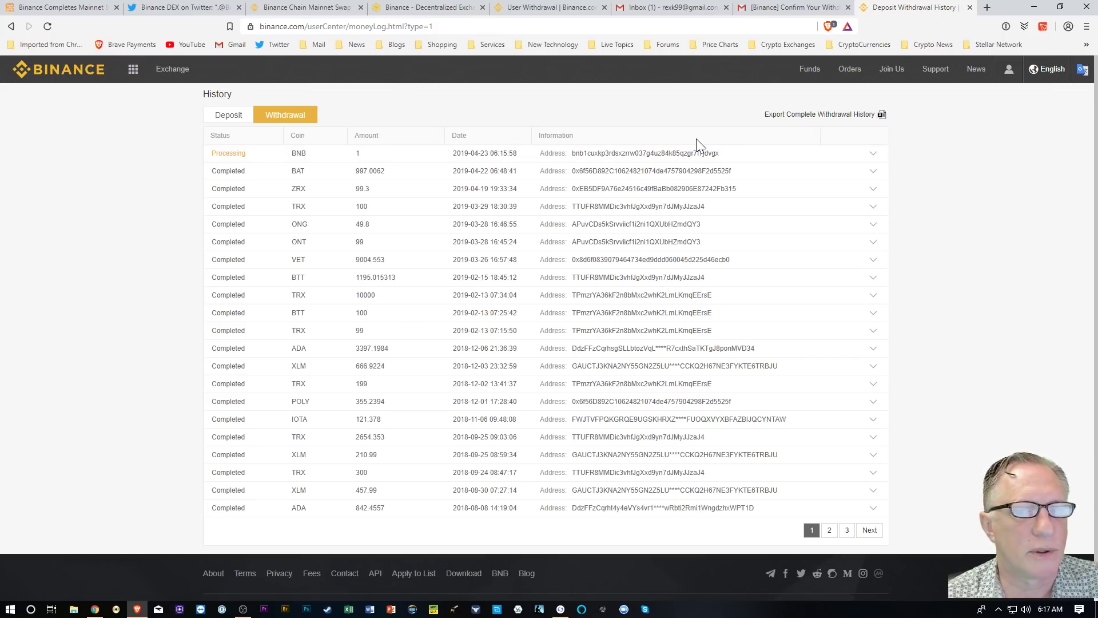
Return to the Binance DEX tab to see the 1 BNB balance worth $23.63
left_click(441, 10)
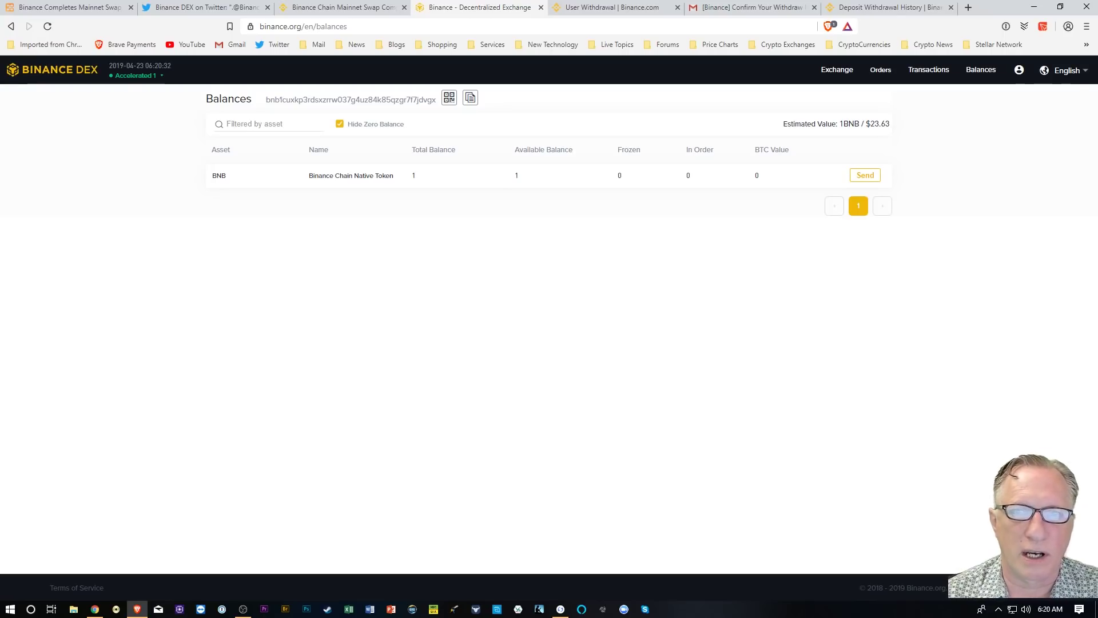
Open the Binance DEX Exchange trading page for the funded Ledger wallet
left_click(838, 71)
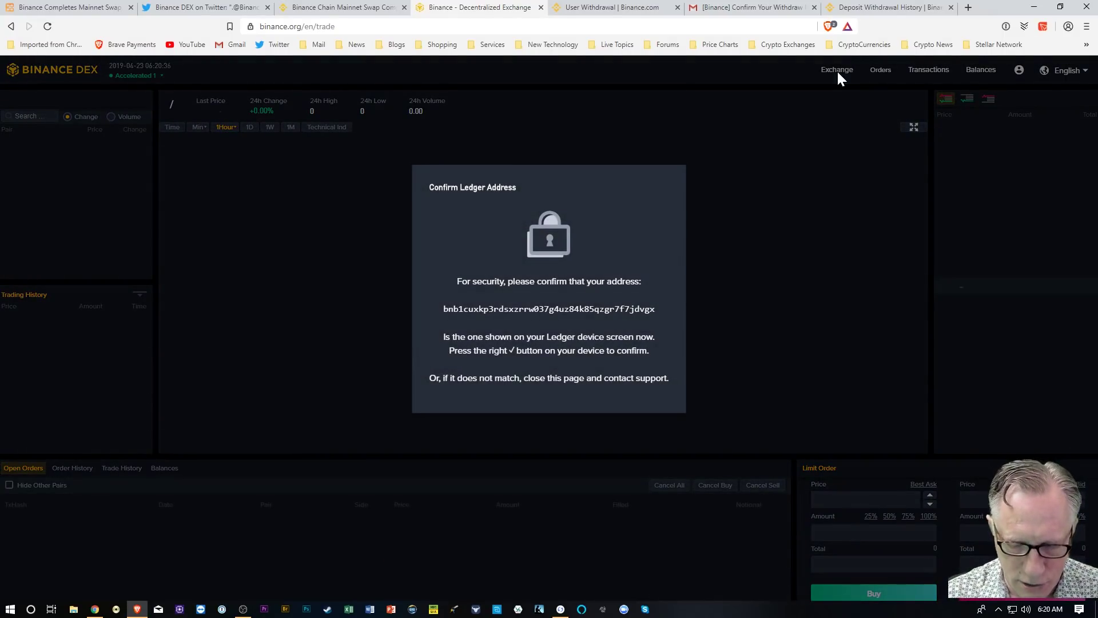